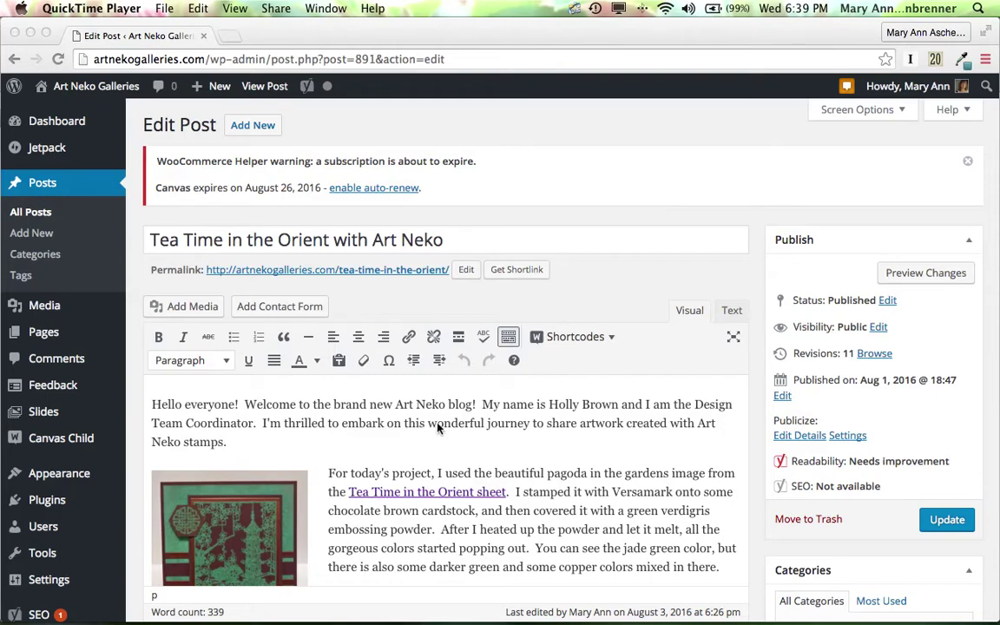
Scroll down the 'Tea Time in the Orient' post body to reach the Yoast SEO panel.
scroll(439, 427, "down", 2)
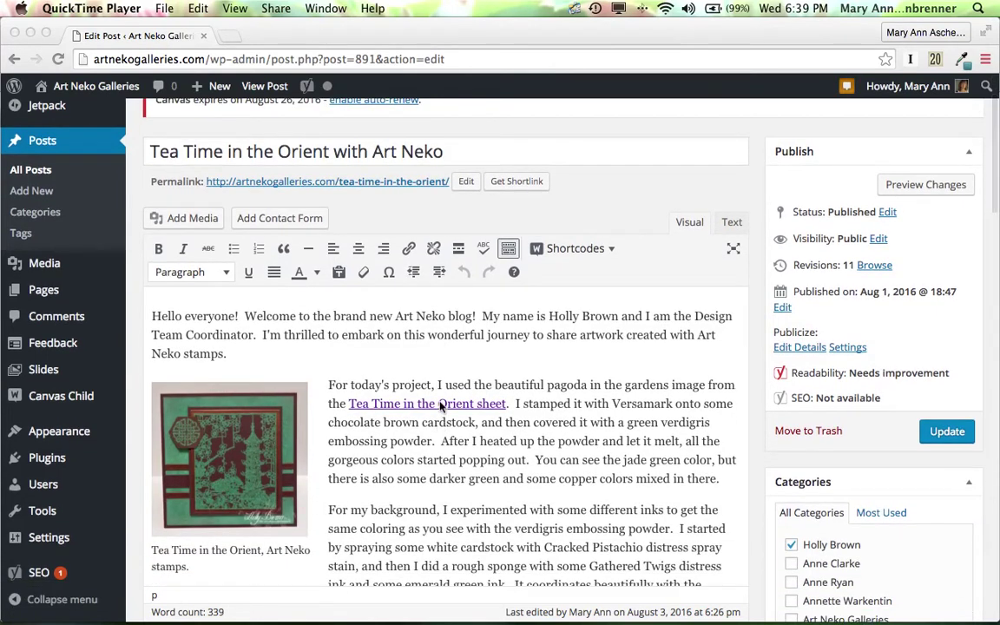
scroll(536, 480, "down", 1)
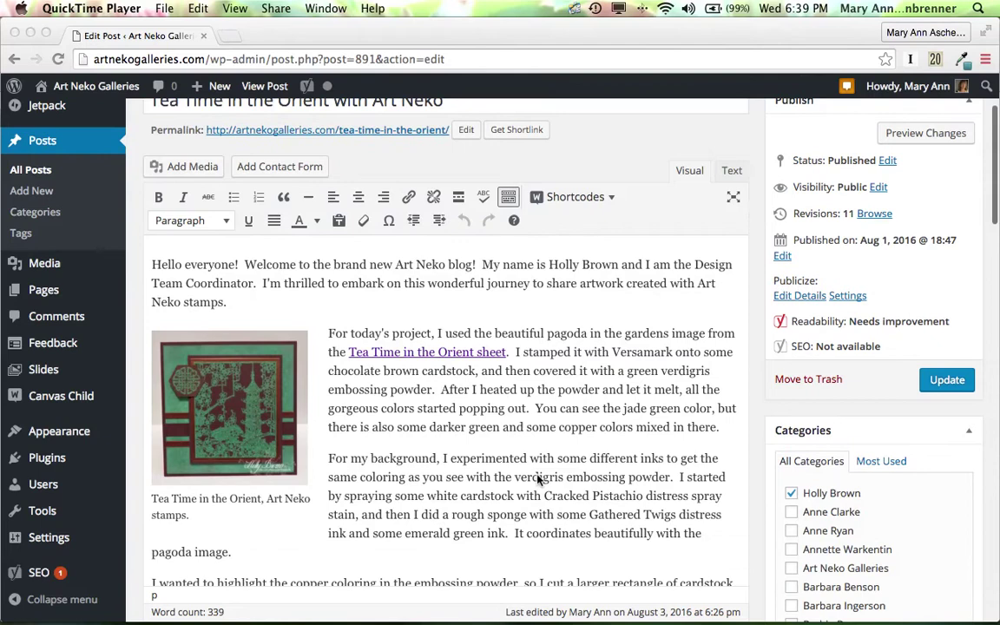
scroll(538, 480, "down", 1)
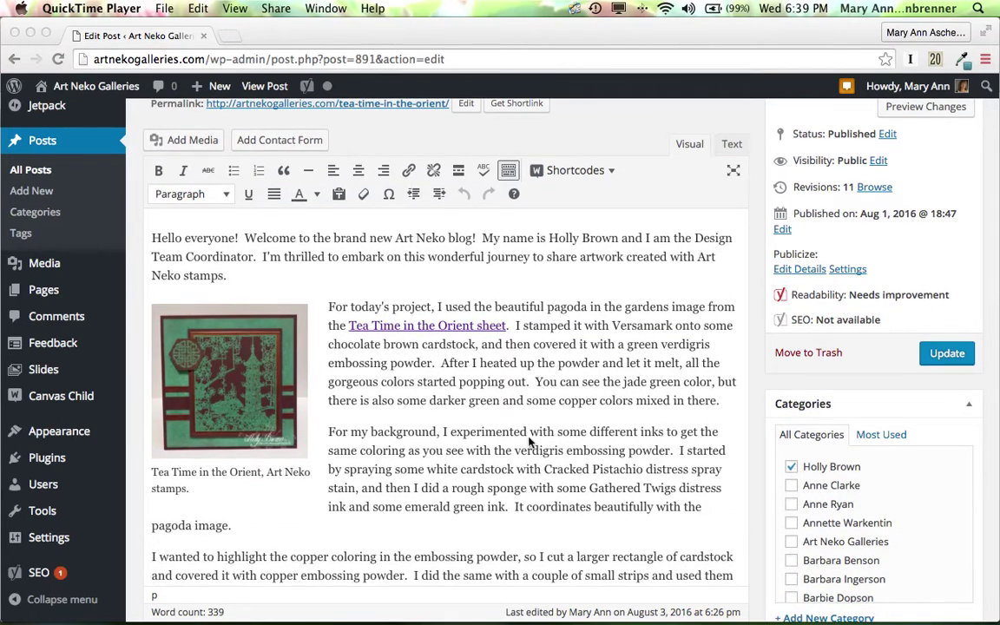
scroll(442, 436, "down", 3)
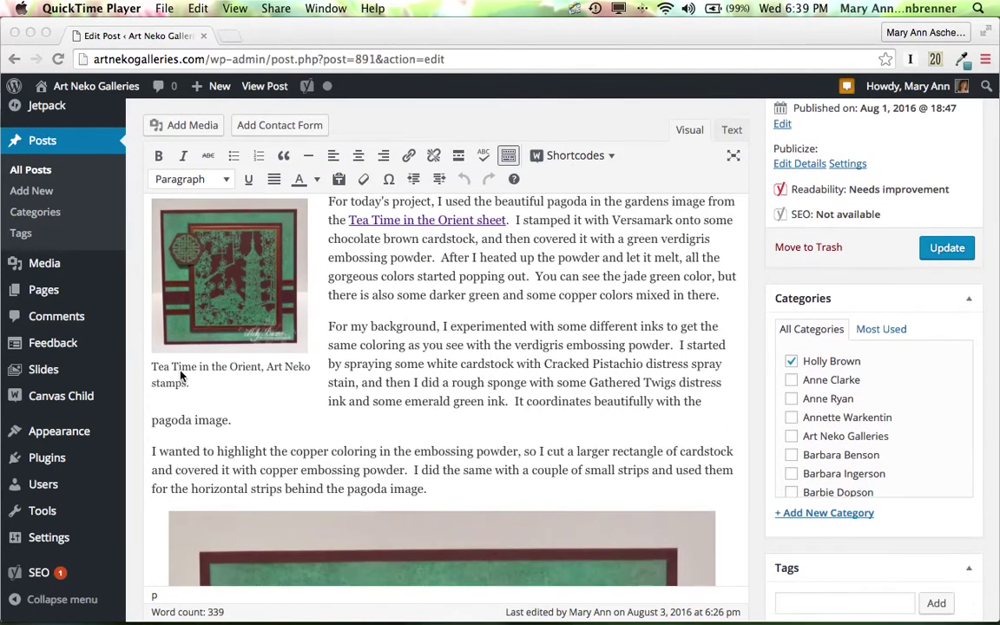
scroll(532, 380, "down", 10)
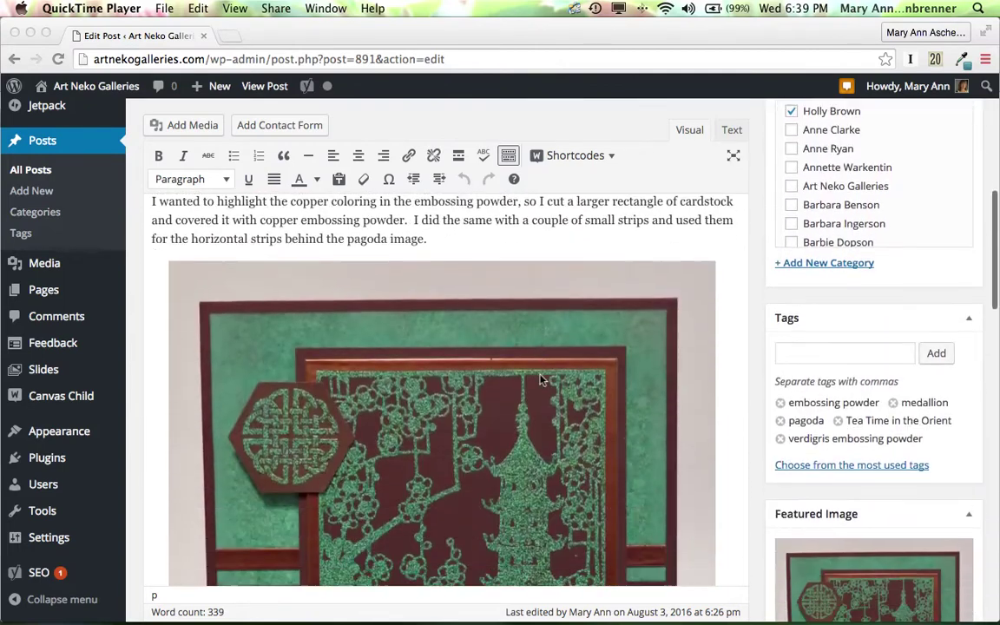
scroll(538, 379, "down", 5)
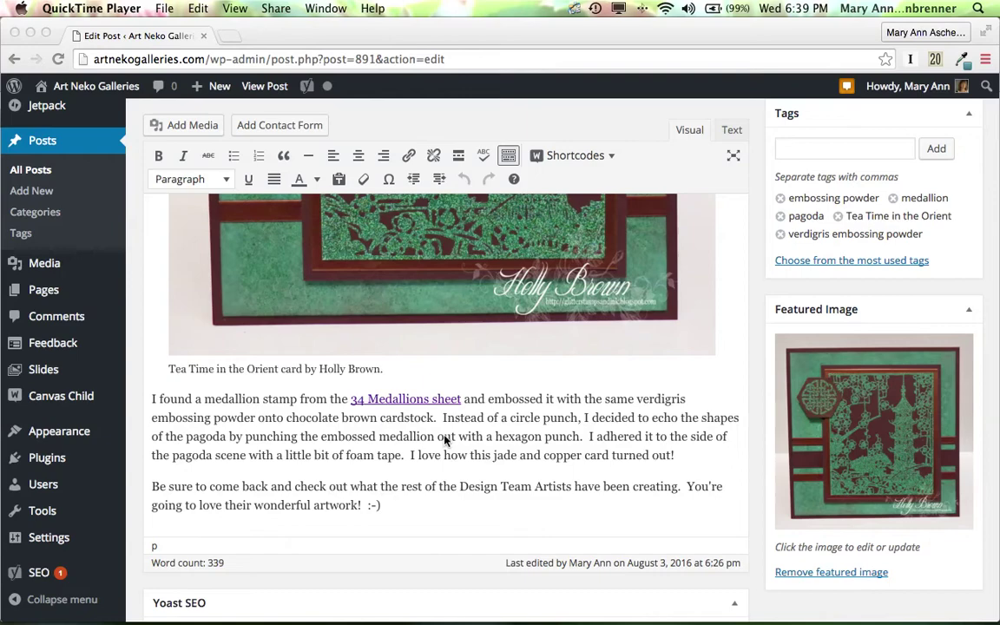
scroll(443, 440, "up", 5)
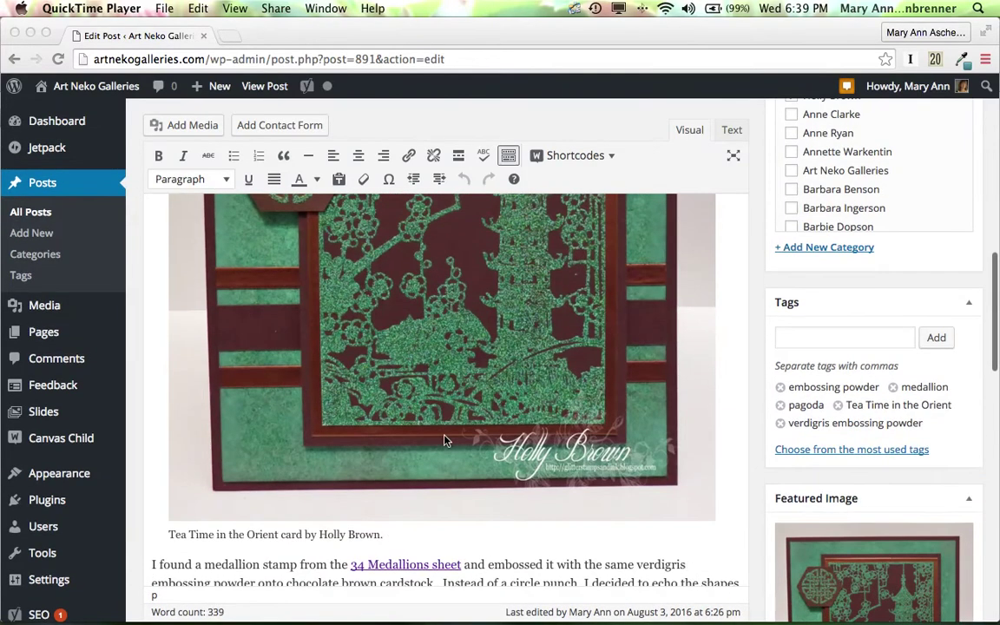
scroll(542, 520, "down", 1)
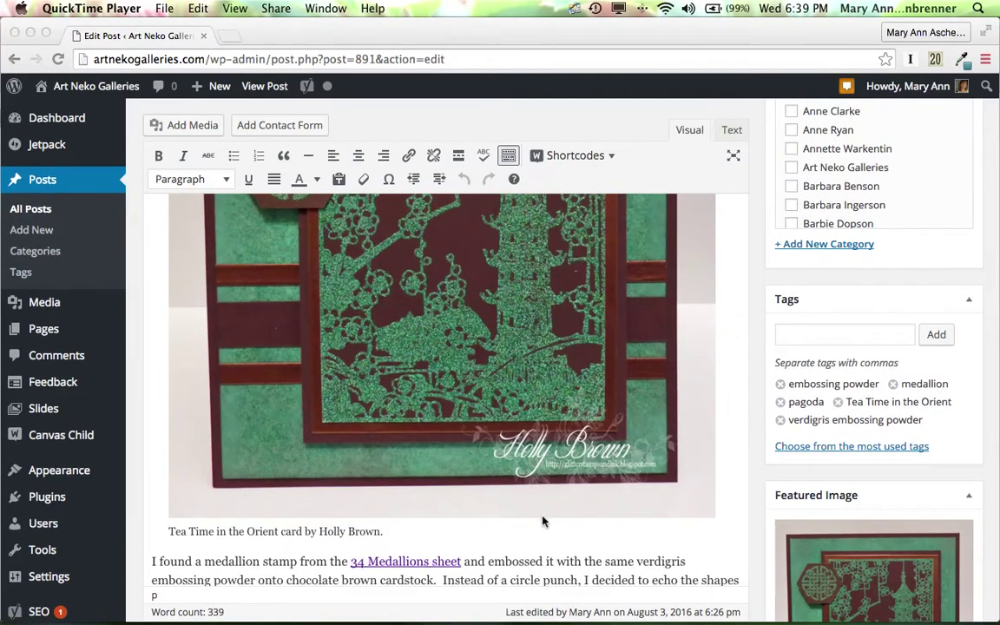
scroll(543, 520, "down", 10)
Place the cursor in the empty Yoast focus keyword field.
scroll(542, 519, "down", 2)
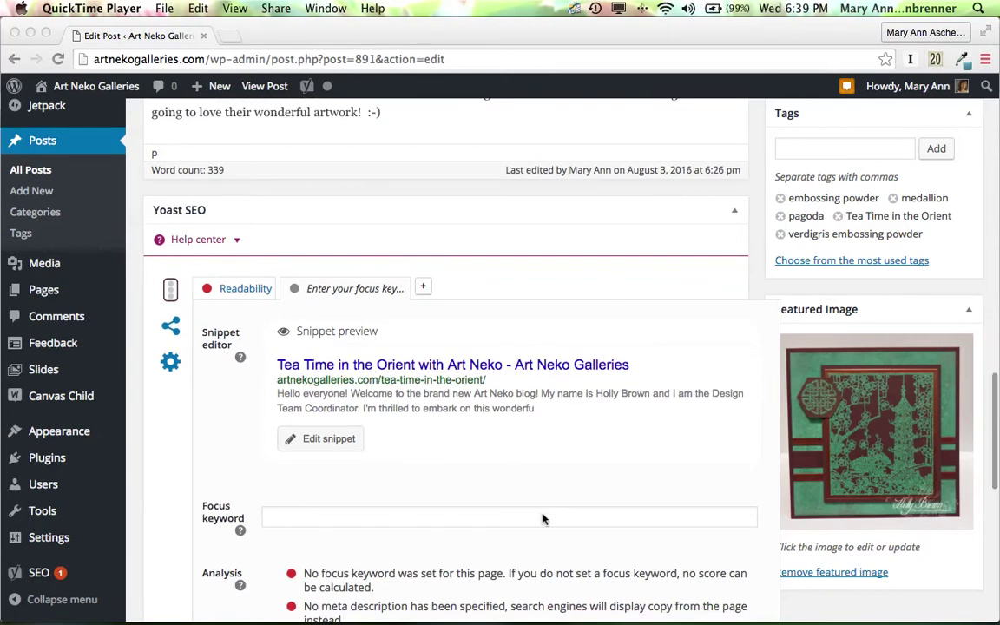
scroll(538, 513, "down", 3)
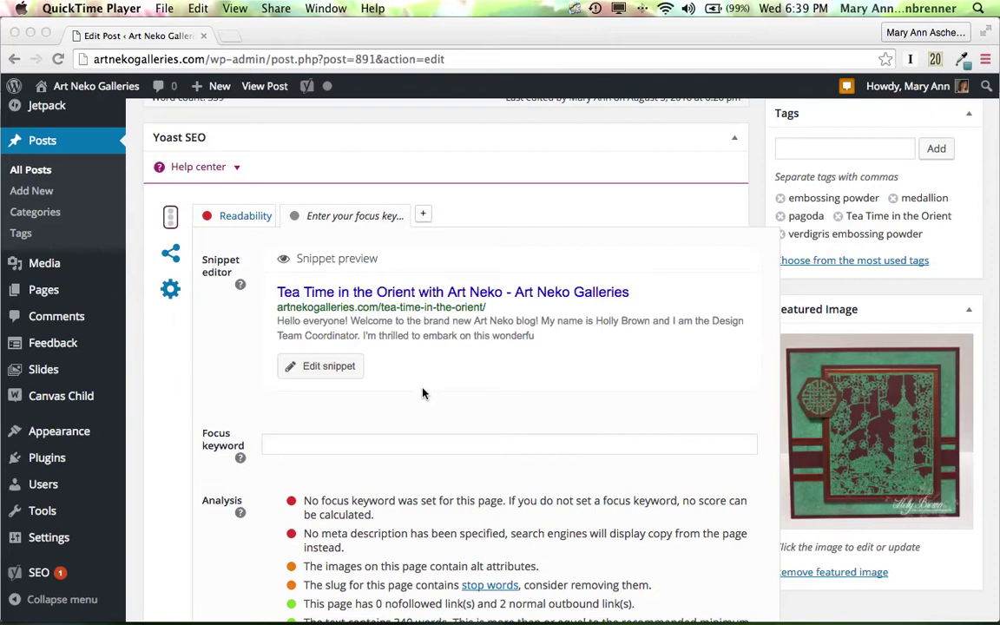
left_click(408, 443)
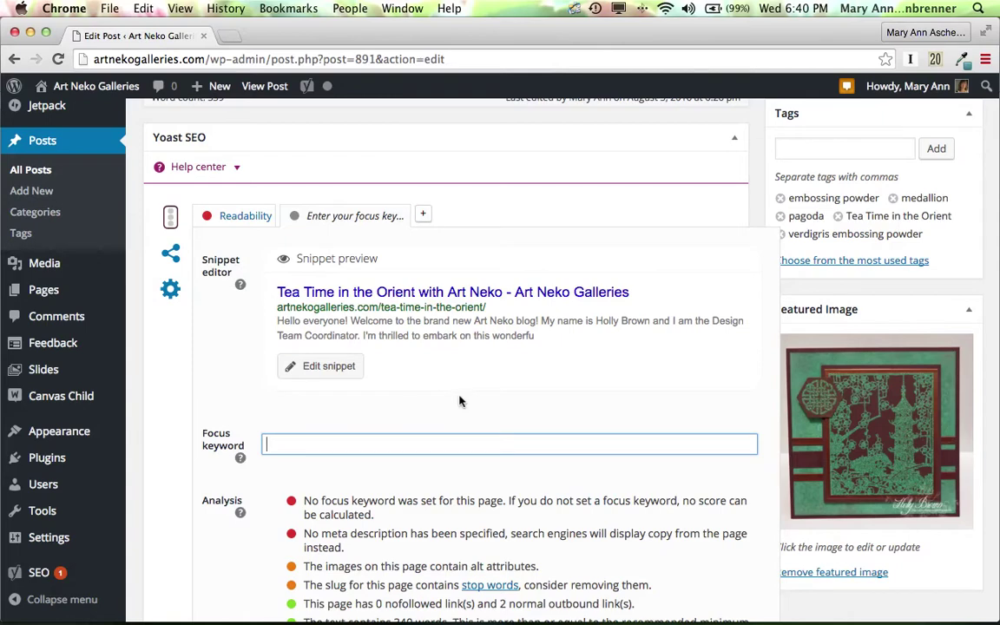
scroll(460, 401, "up", 3)
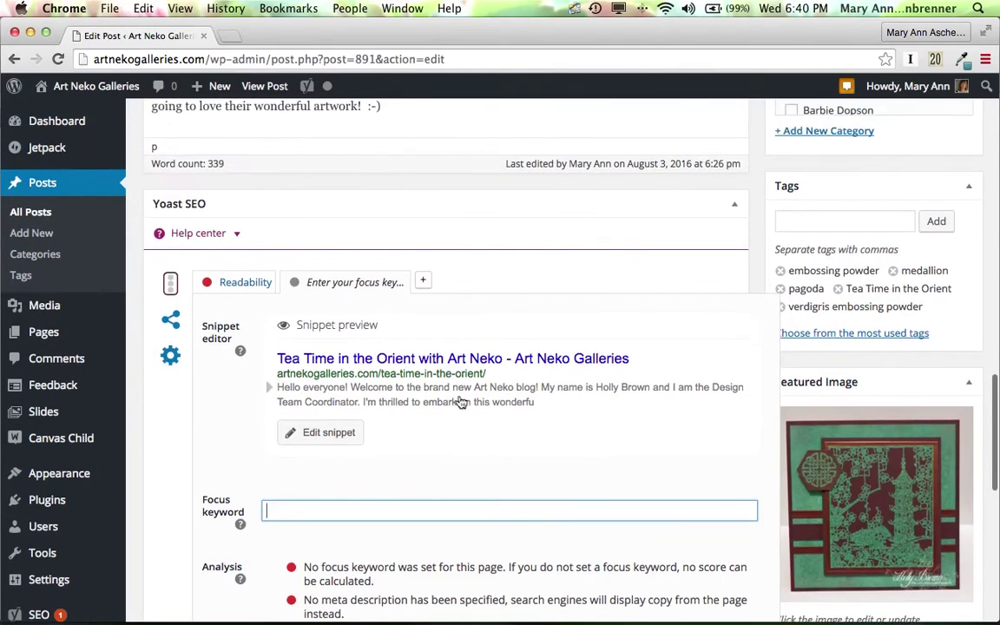
scroll(460, 401, "down", 3)
scroll(460, 401, "up", 3)
scroll(460, 400, "down", 2)
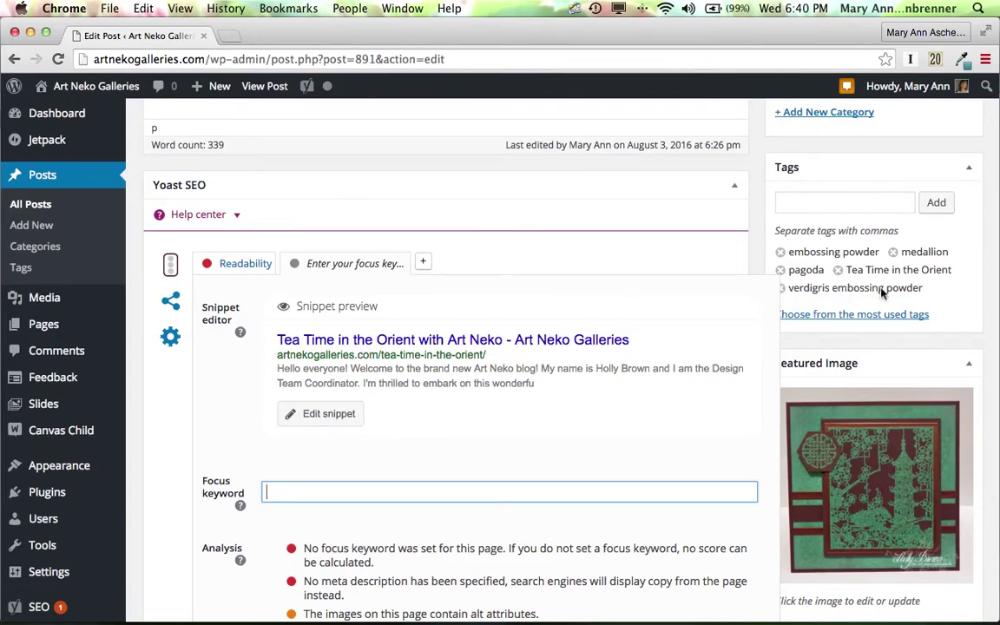
scroll(554, 272, "up", 3)
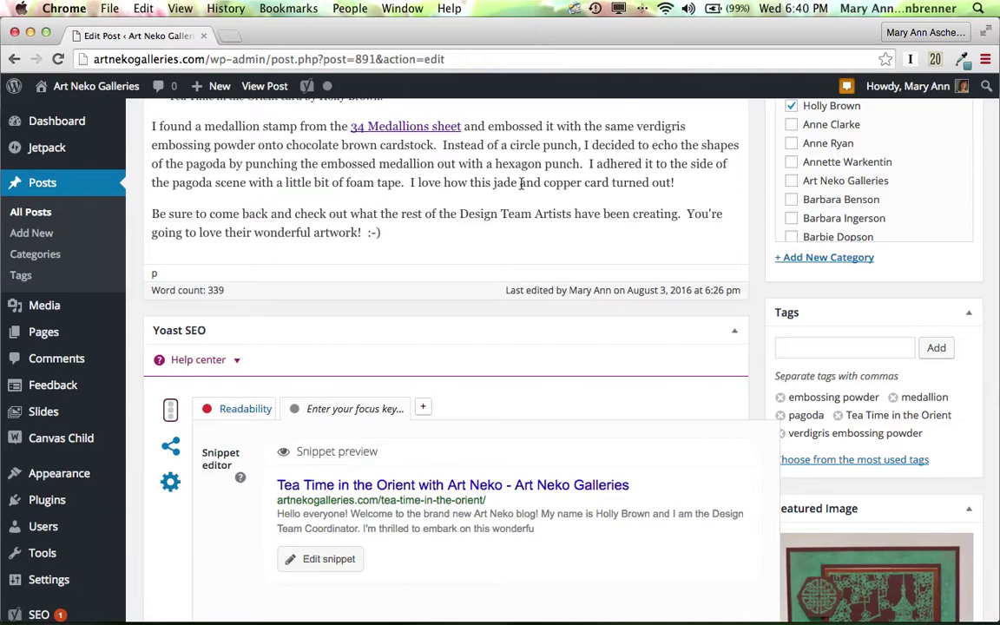
scroll(520, 184, "down", 3)
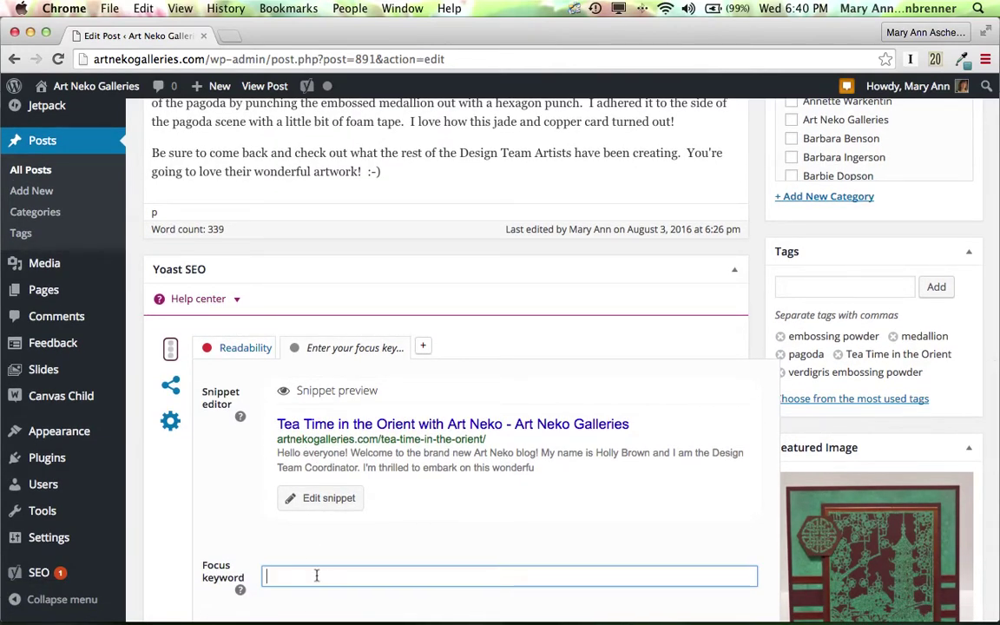
Enter 'Tea Time in the Orient' as the focus keyword and update the post.
type("Tea Time in ")
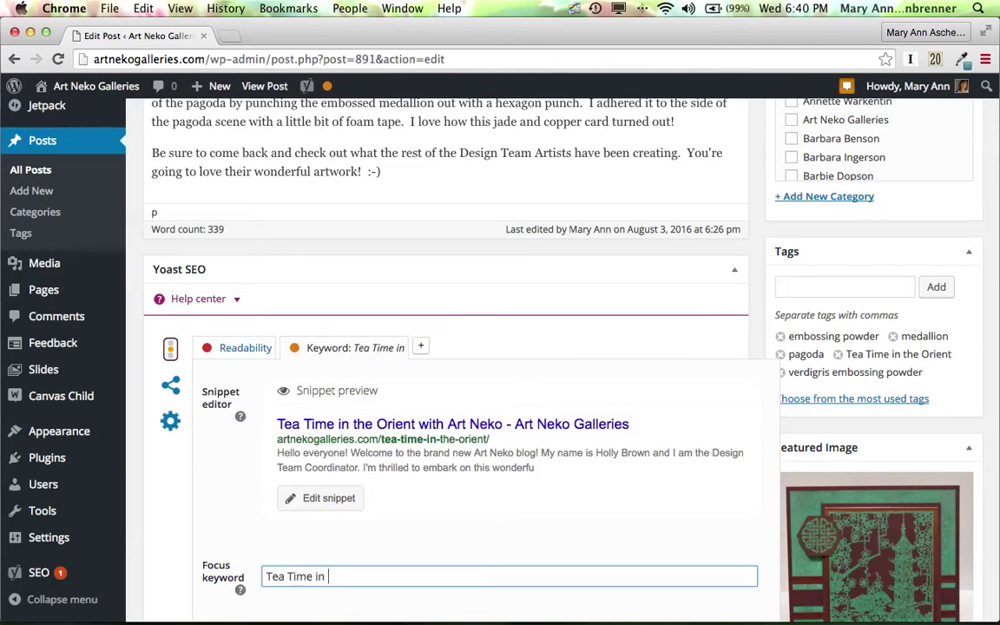
type("the Orient")
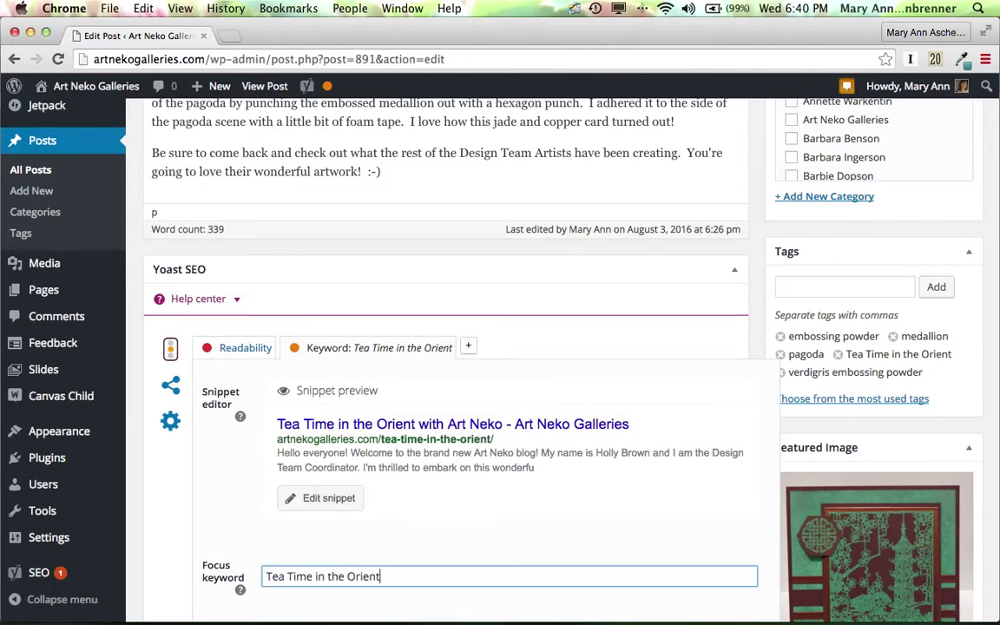
key("Return")
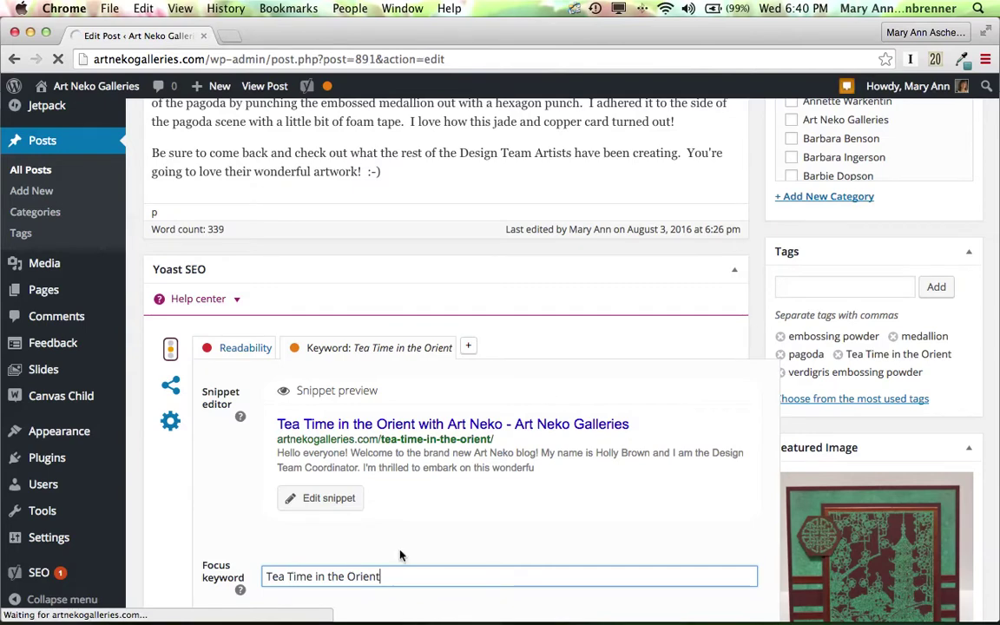
scroll(325, 499, "down", 2)
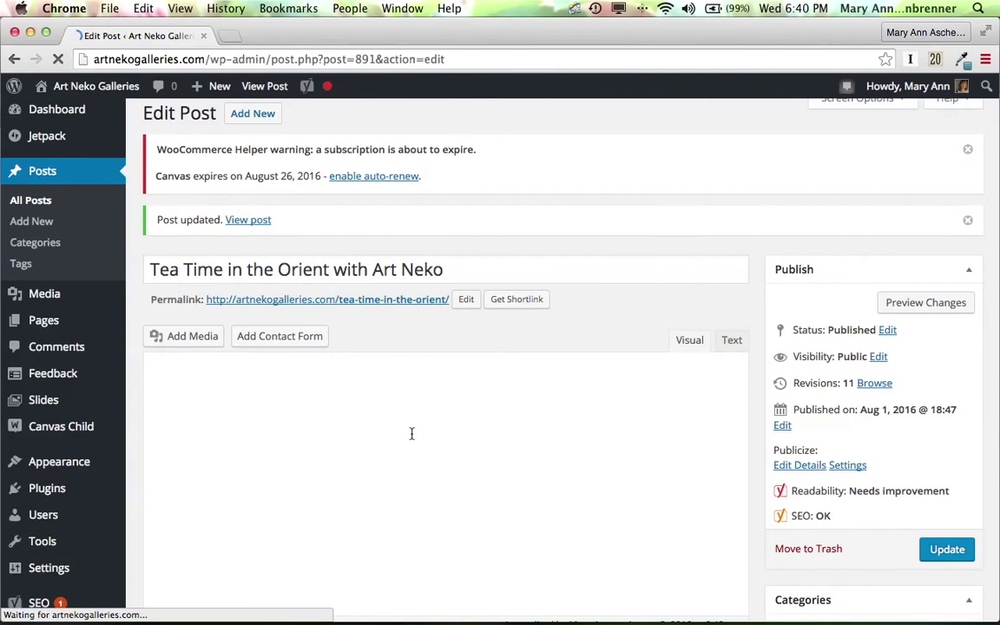
scroll(413, 447, "down", 10)
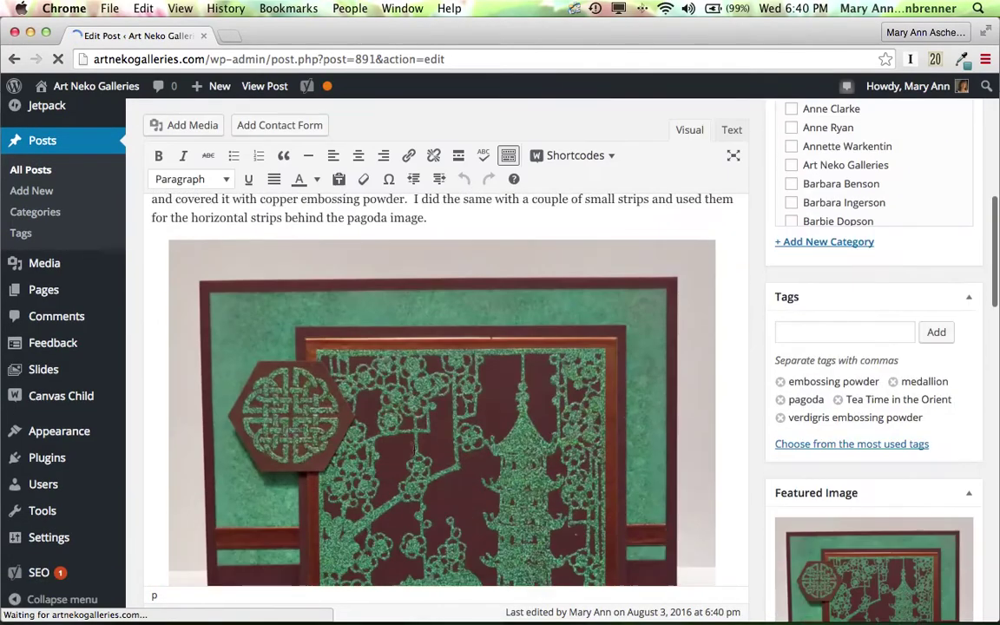
scroll(414, 449, "down", 2)
scroll(414, 448, "down", 10)
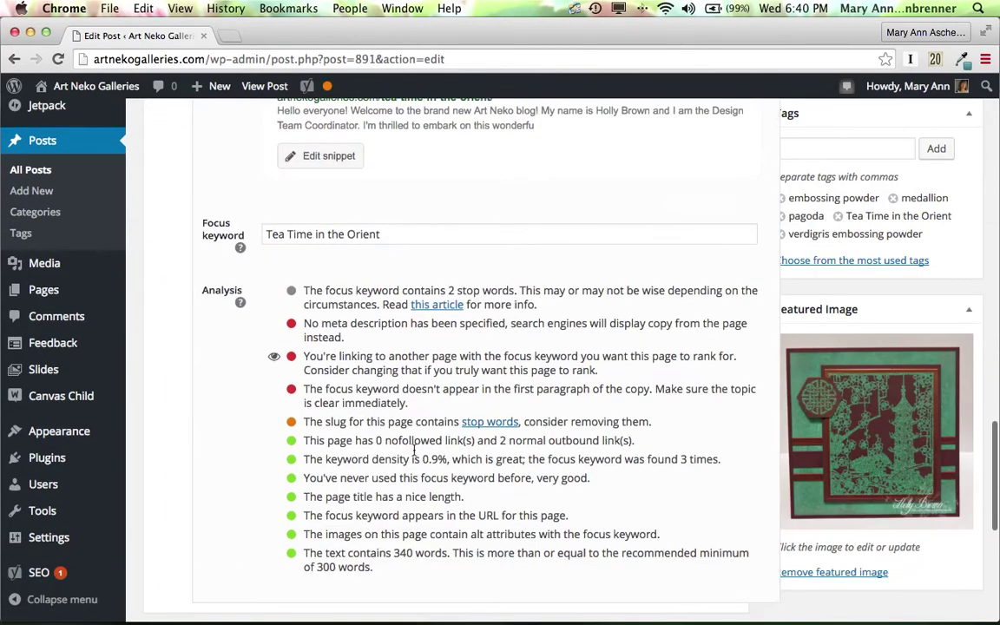
scroll(414, 448, "up", 3)
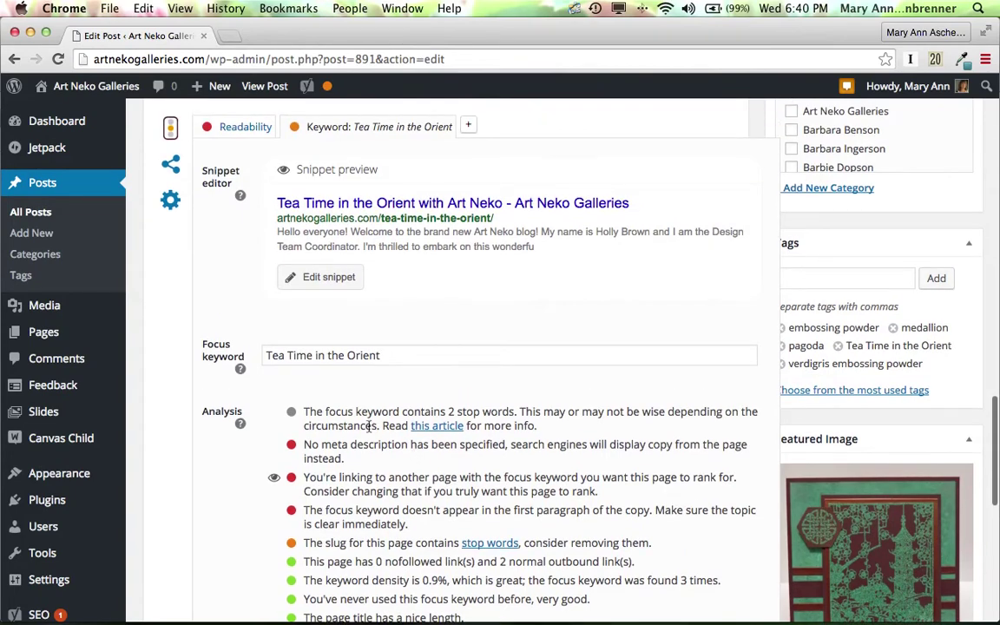
scroll(448, 331, "up", 1)
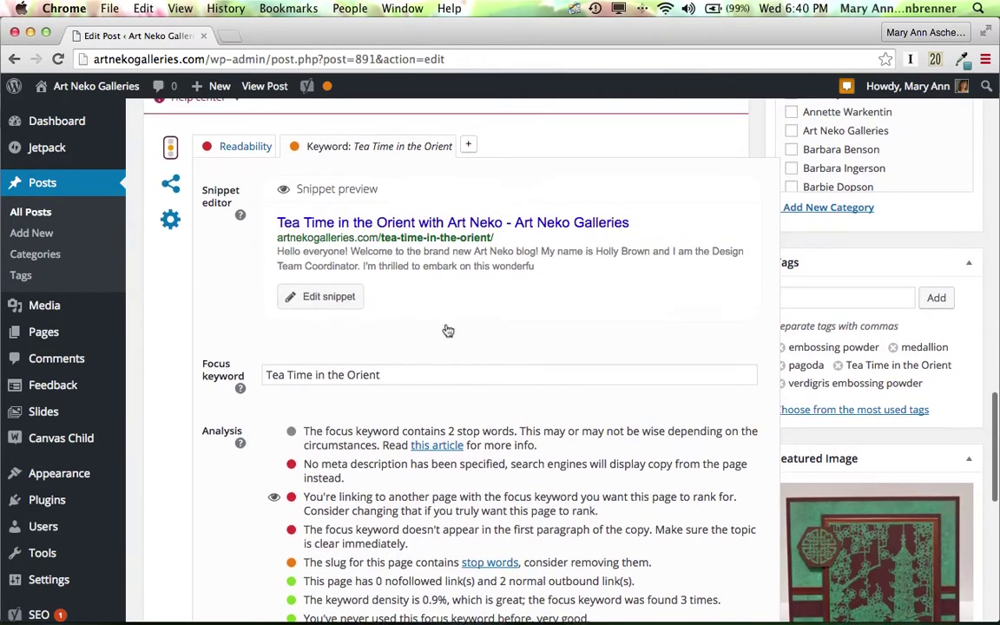
scroll(448, 330, "up", 2)
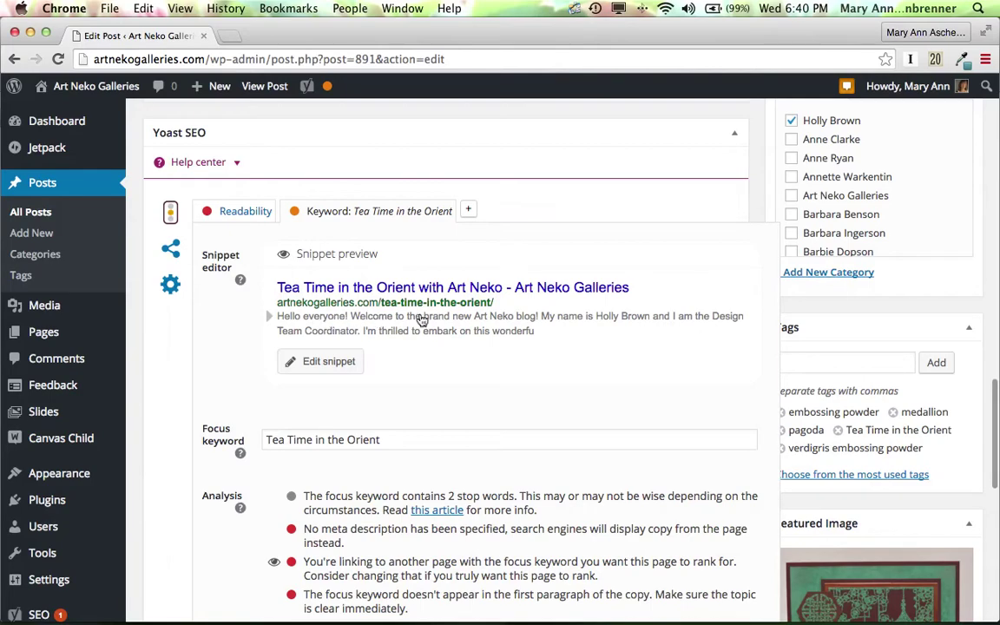
scroll(460, 323, "up", 3)
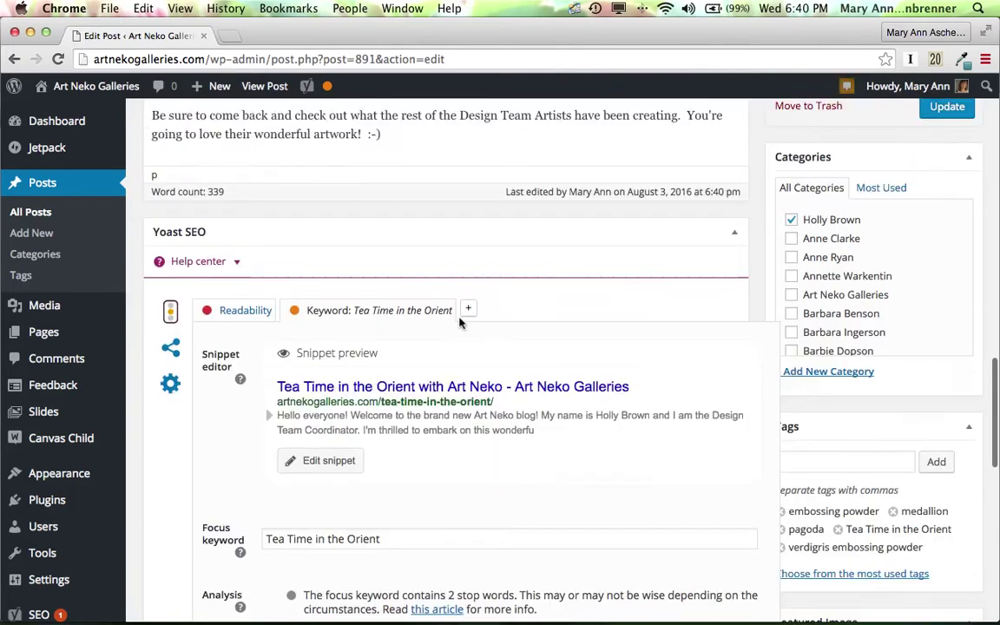
scroll(460, 323, "up", 10)
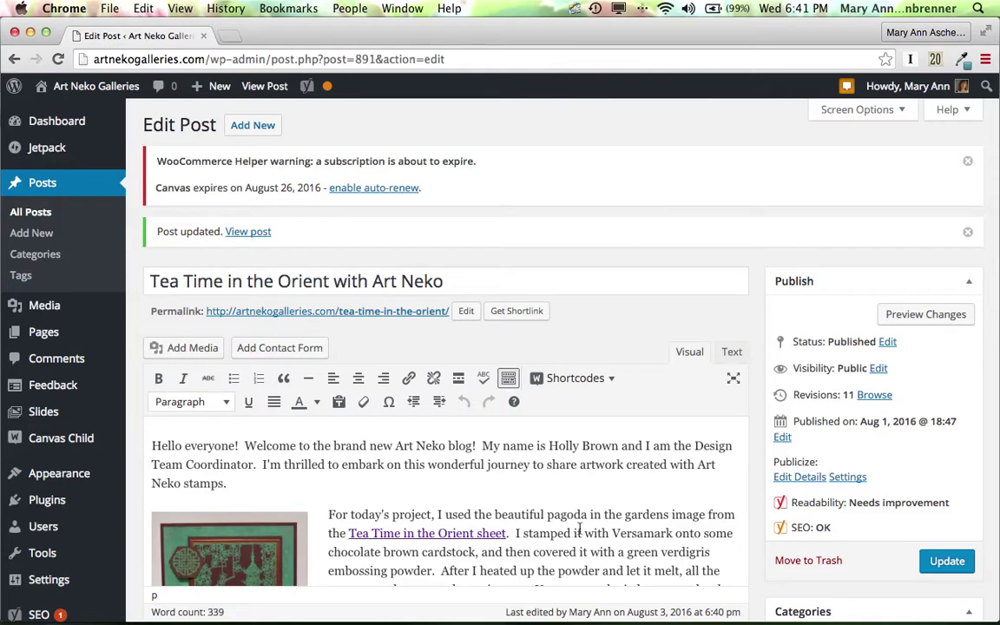
Scroll to the Yoast box and put the cursor in the 'Tea Time in the Orient' keyword.
scroll(580, 530, "down", 3)
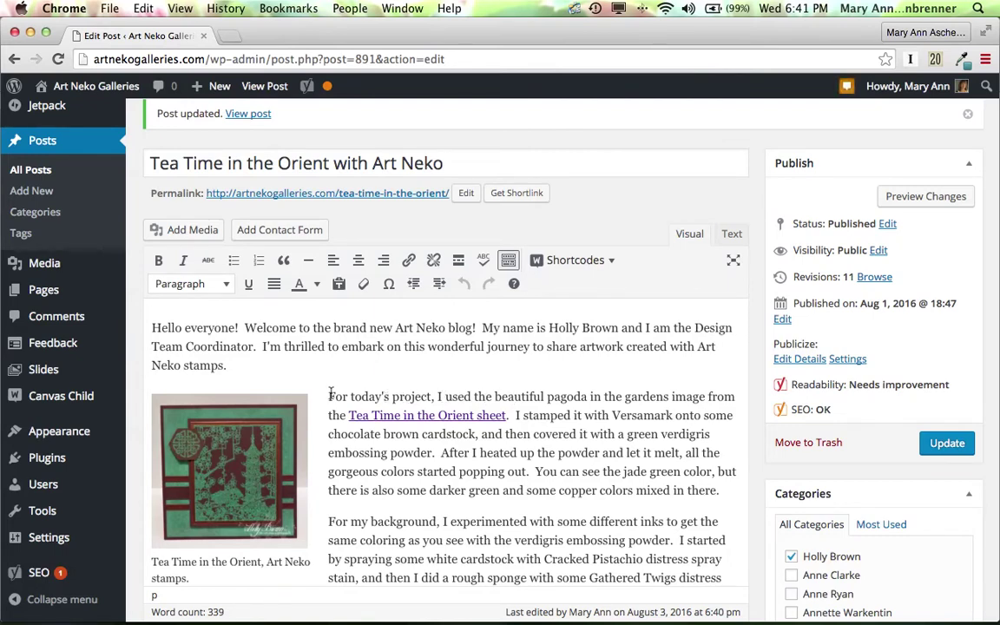
left_click_drag(327, 396, 481, 434)
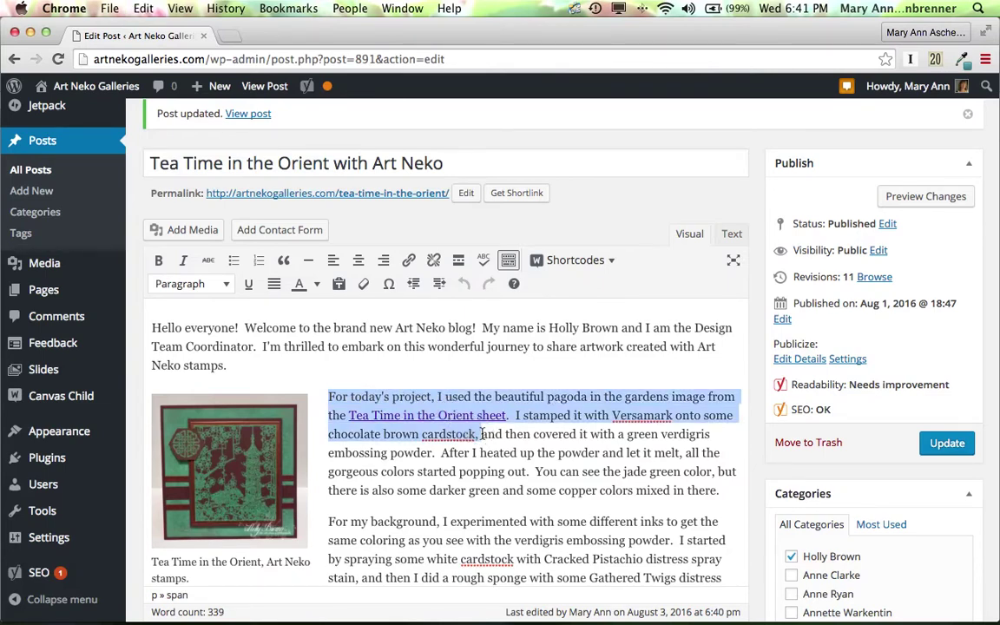
scroll(533, 473, "down", 15)
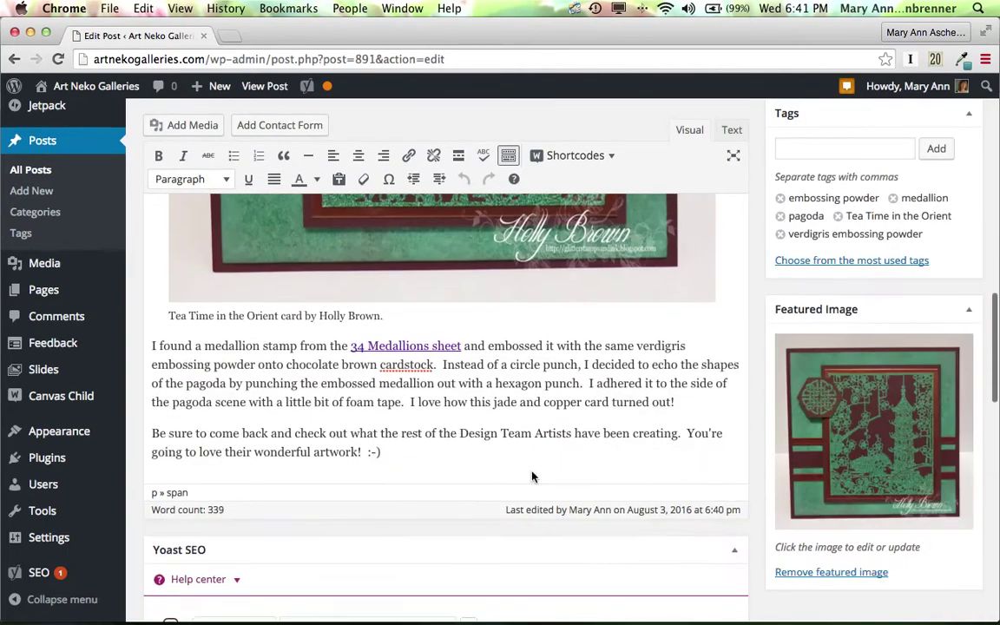
scroll(531, 473, "down", 2)
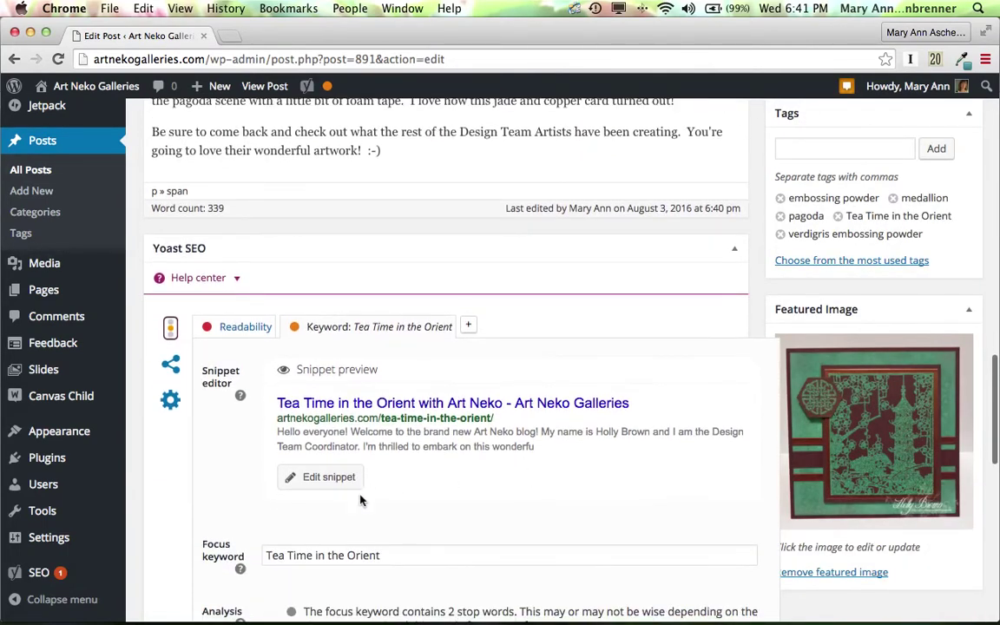
left_click(392, 555)
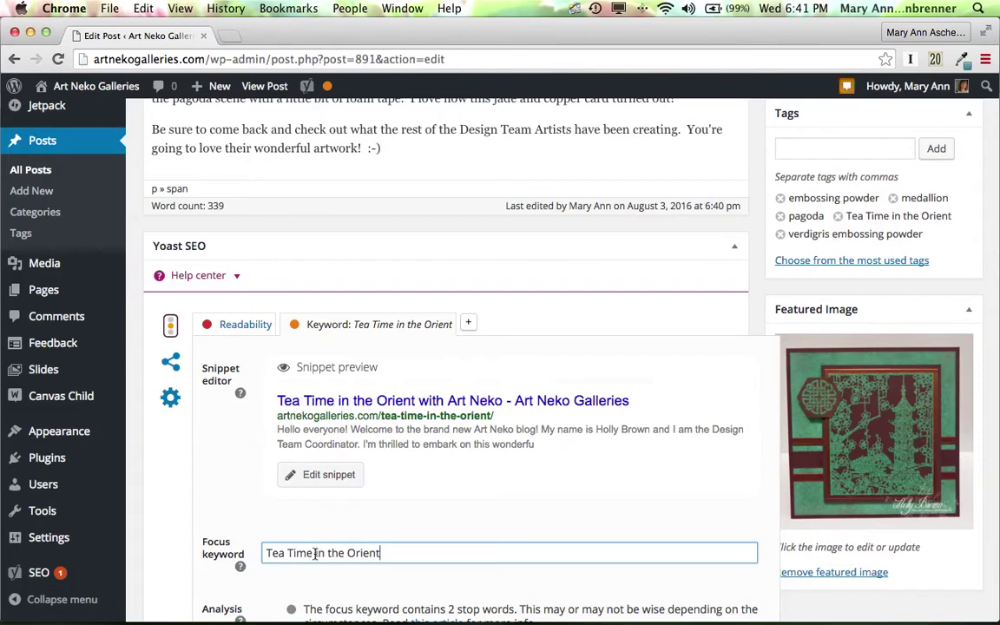
Replace 'in the Orient' with 'stamp set' and lowercase 'Tea Time', giving 'tea time stamp set'.
left_click_drag(315, 553, 391, 552)
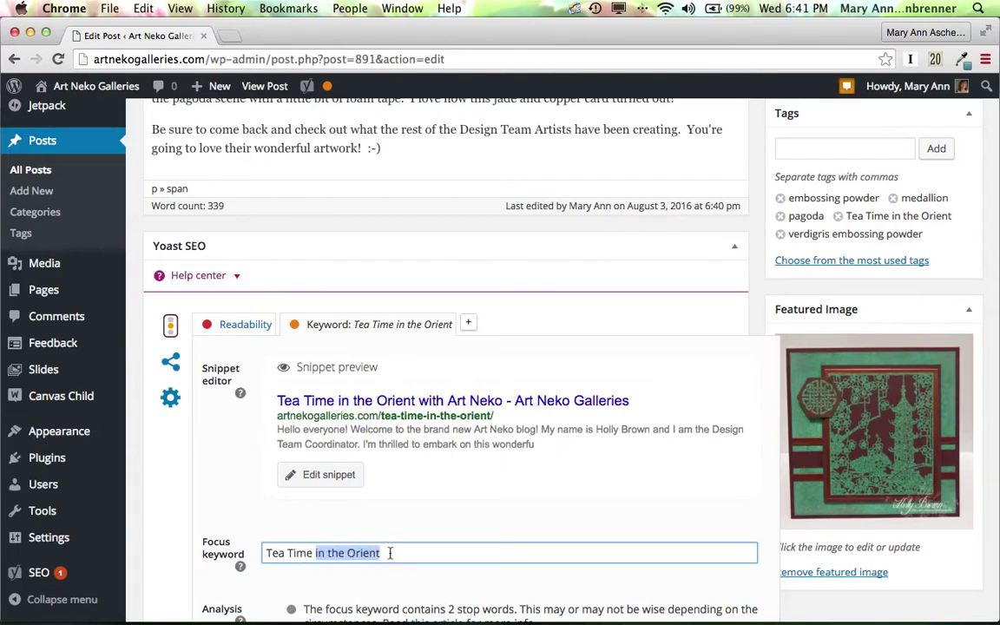
type("sta")
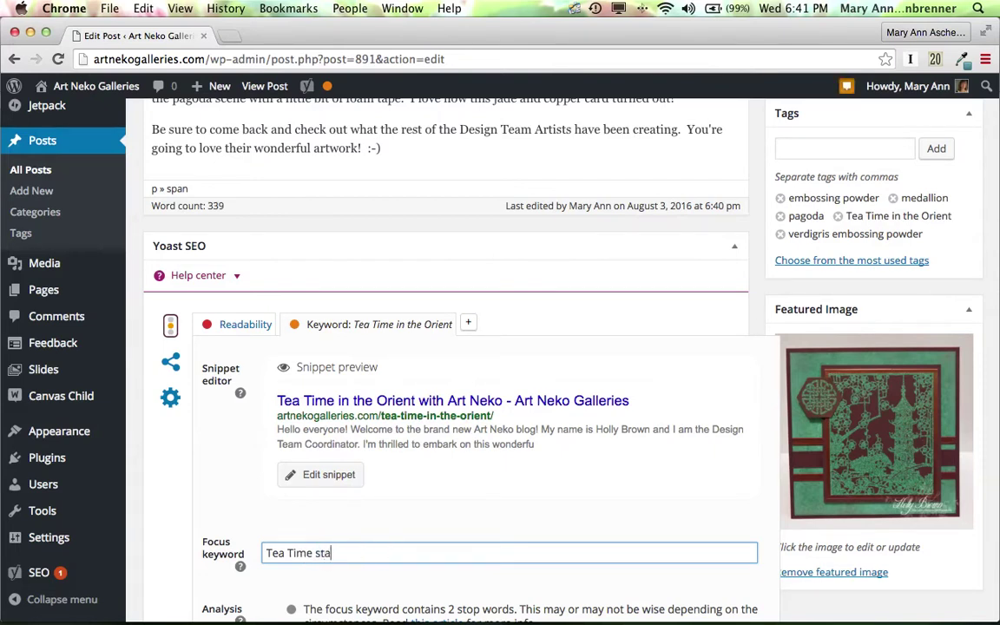
type("mp set")
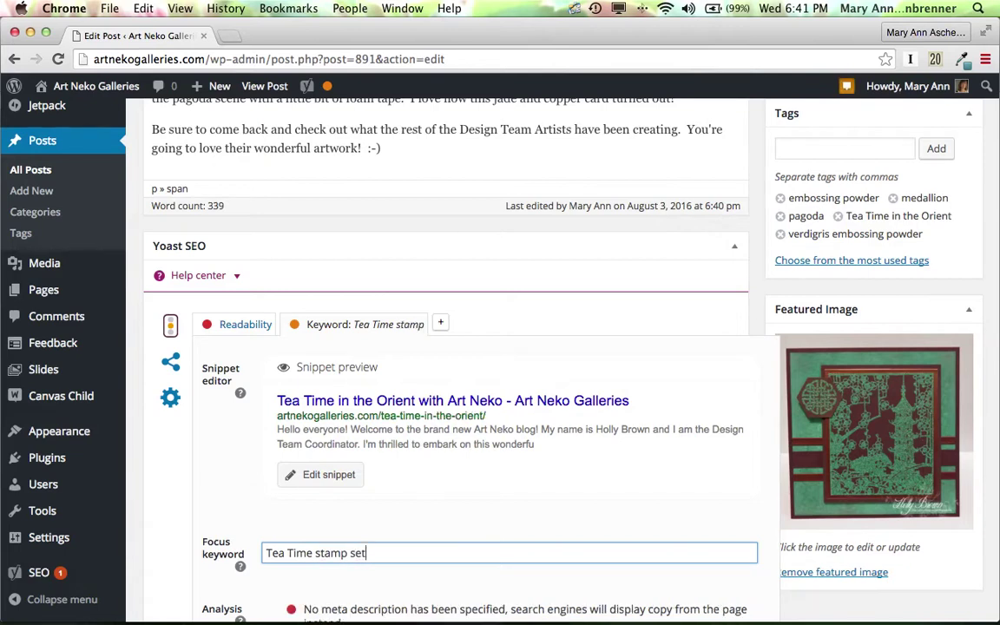
left_click(291, 553)
key("Delete")
key("Delete")
type("t")
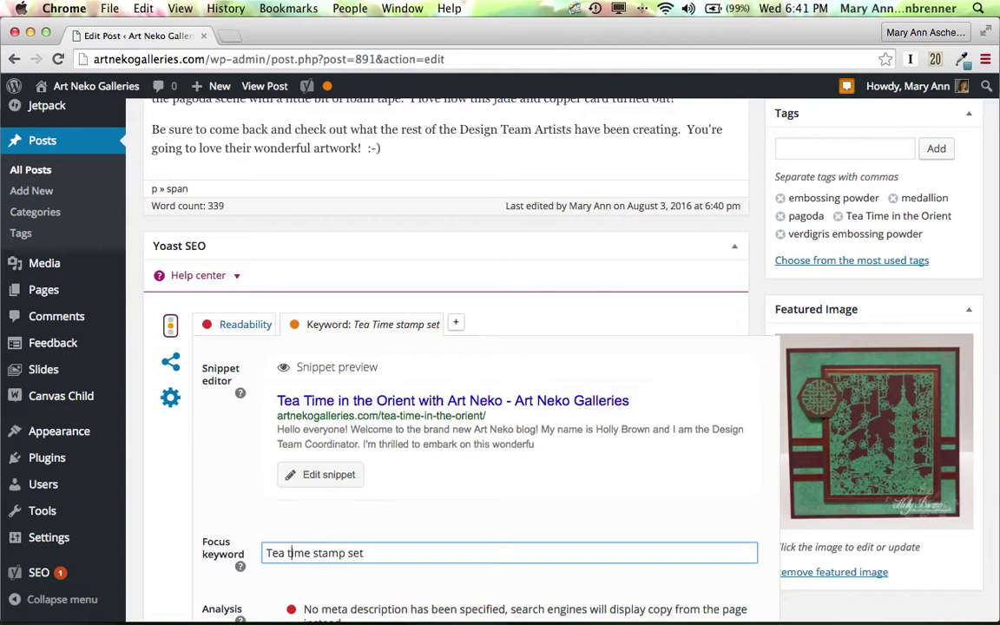
left_click(270, 553)
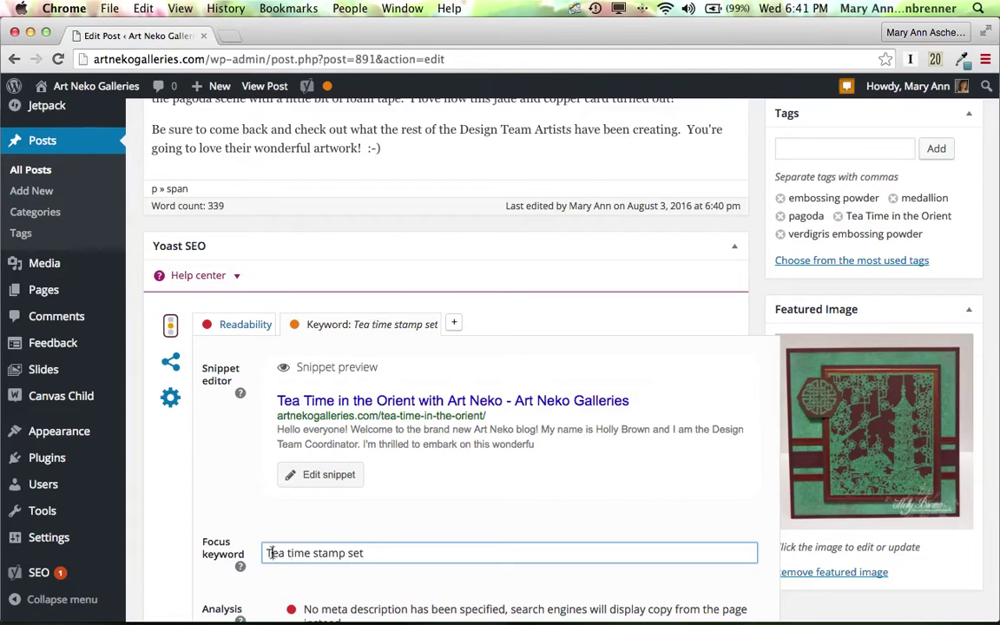
key("BackSpace")
type("t")
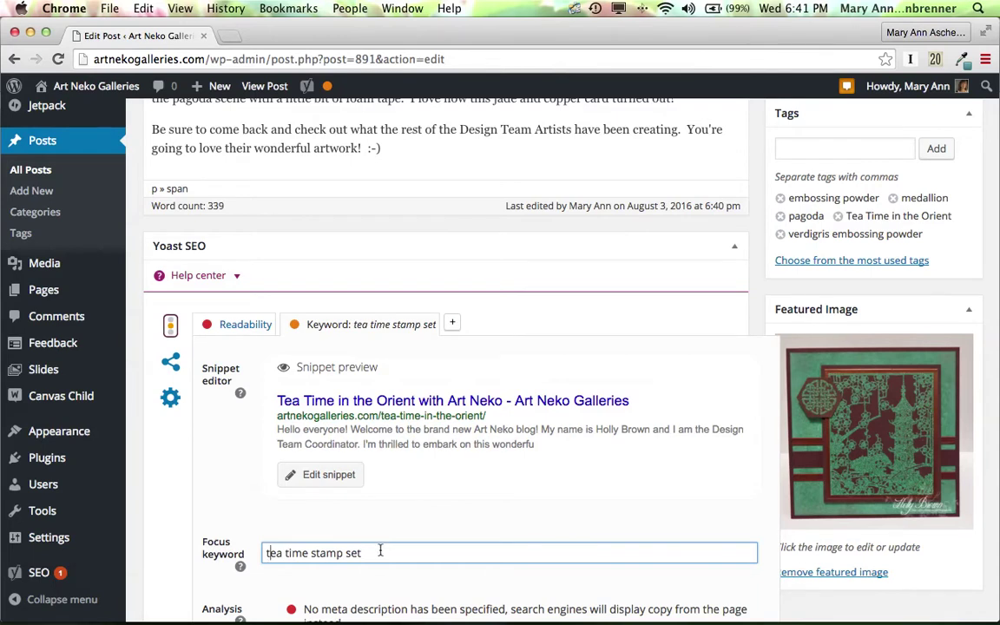
Open the snippet editor and start the meta description with 'Tea time stamp set'.
left_click(339, 478)
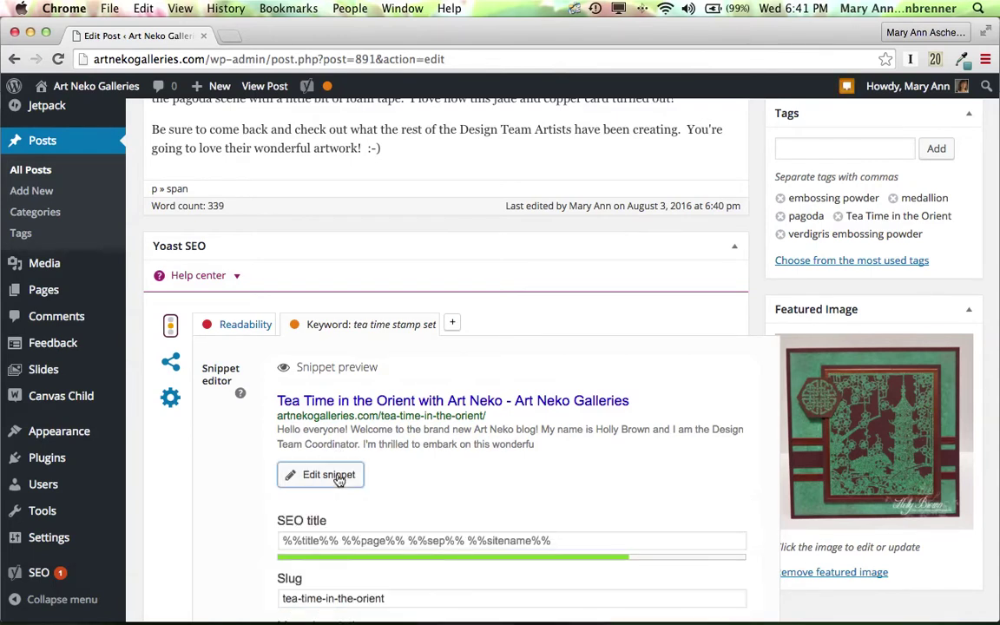
scroll(339, 480, "down", 3)
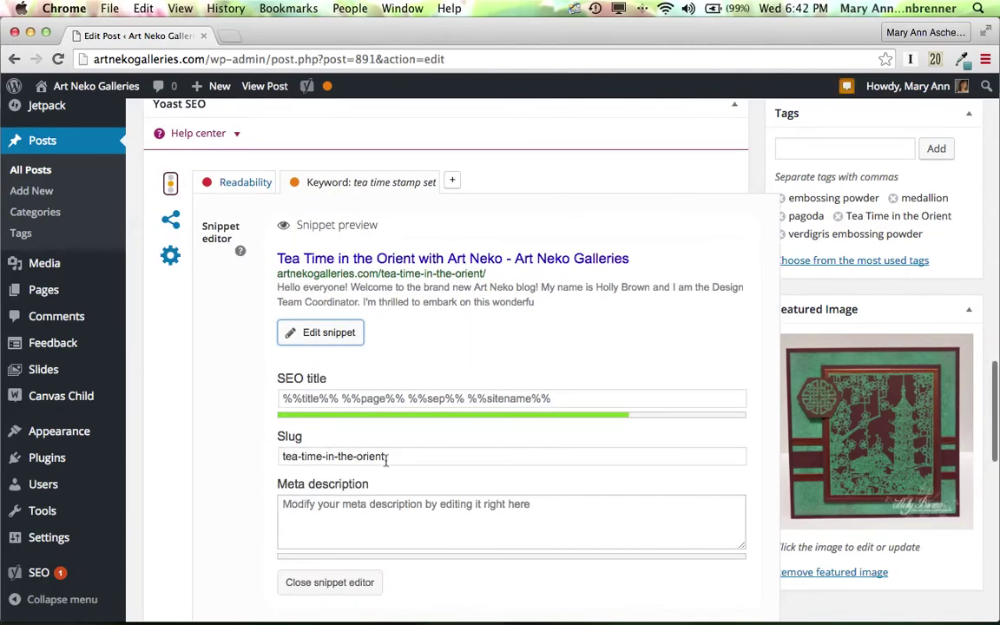
left_click(284, 507)
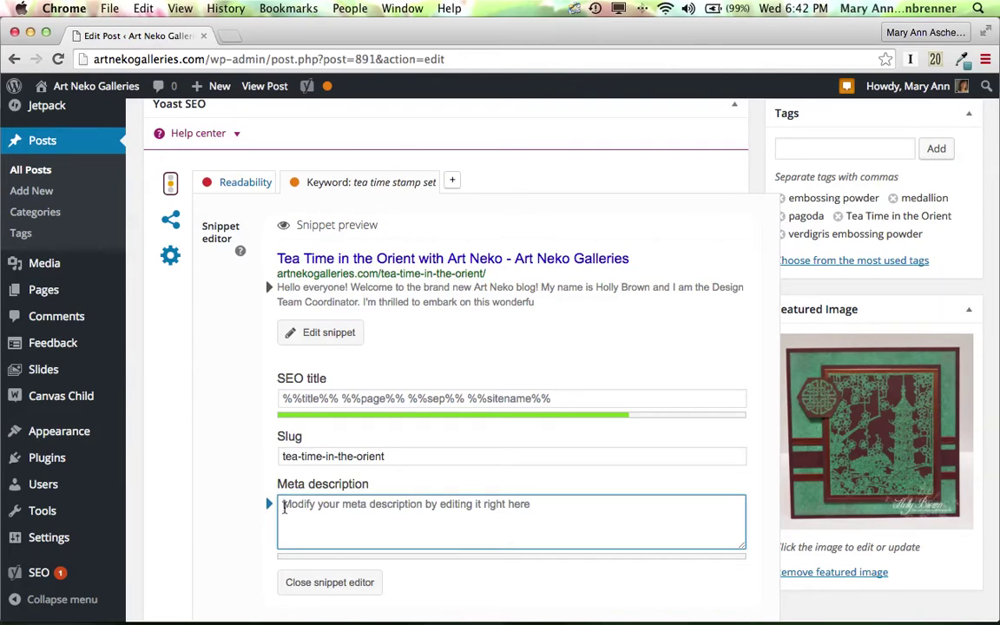
type("te")
key("BackSpace")
key("BackSpace")
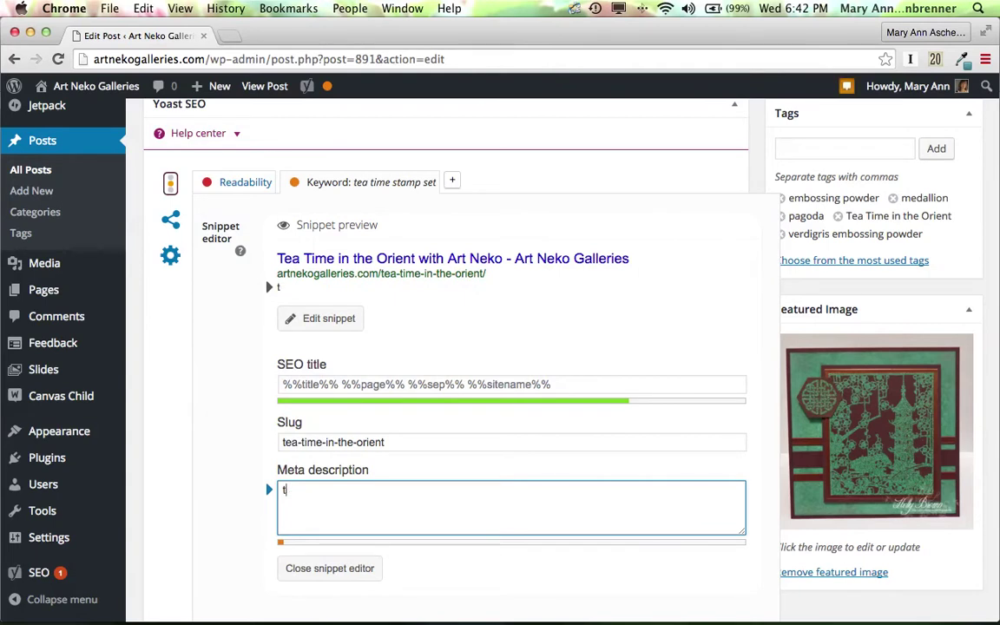
type("Team ")
type("time s")
type("tamp")
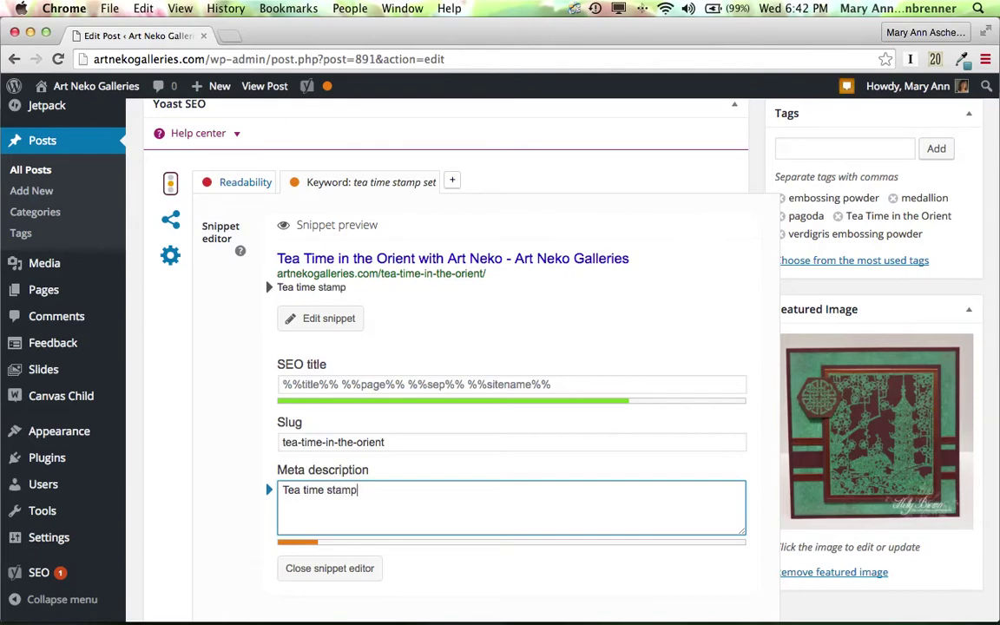
type(" set")
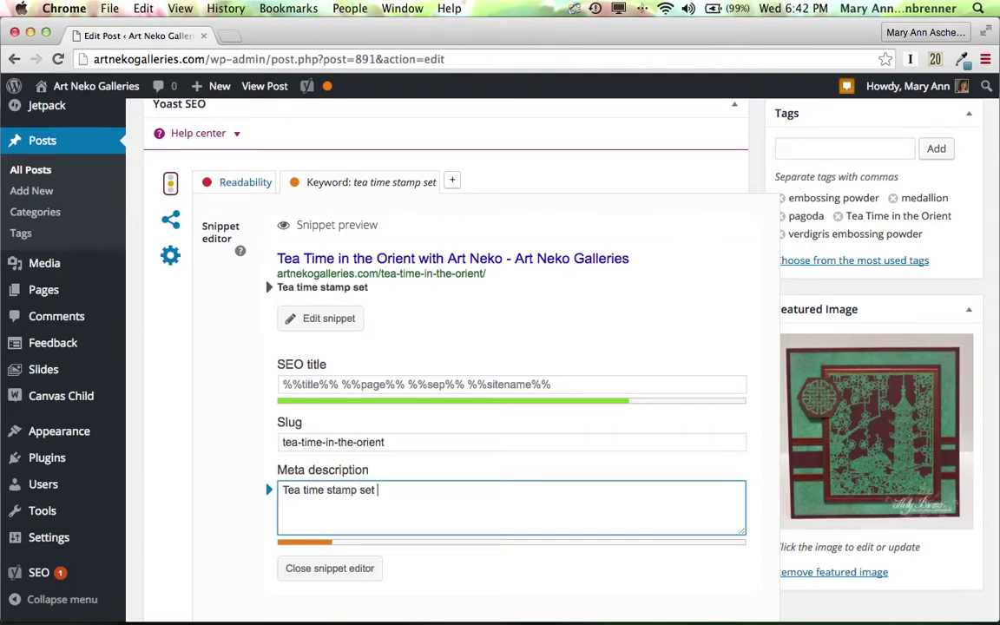
Continue the description naming the Tea Time in the Orient stamps from Art Neko and the card's designer.
scroll(448, 347, "down", 5)
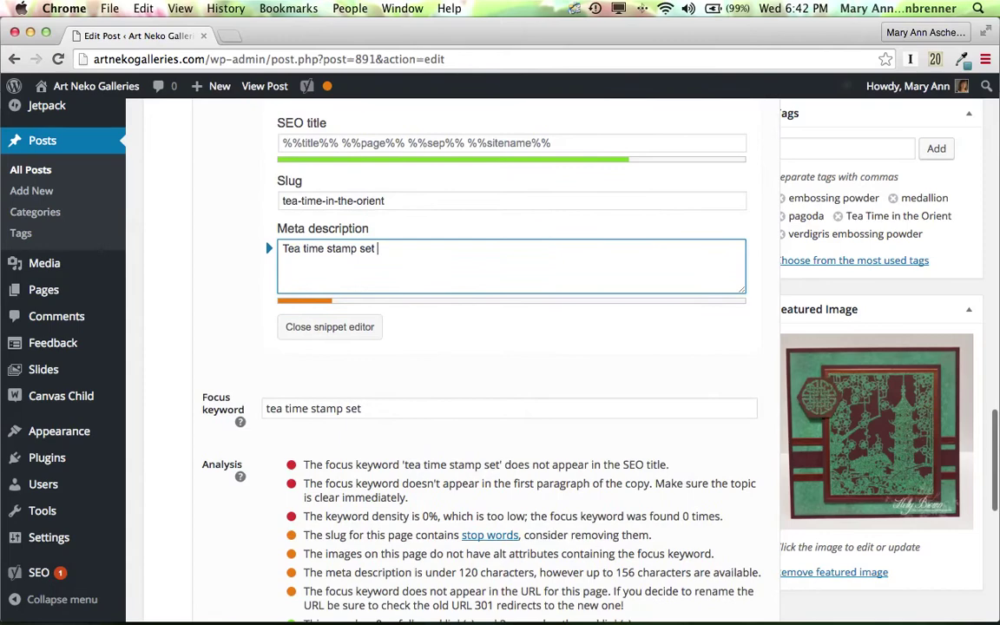
scroll(448, 347, "up", 4)
type("i")
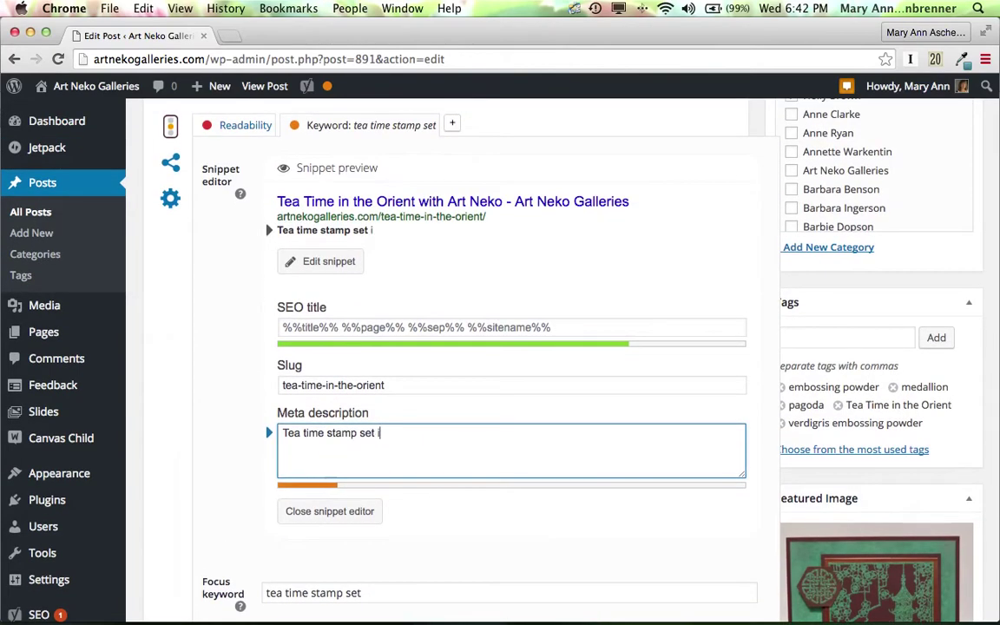
type("s from the ")
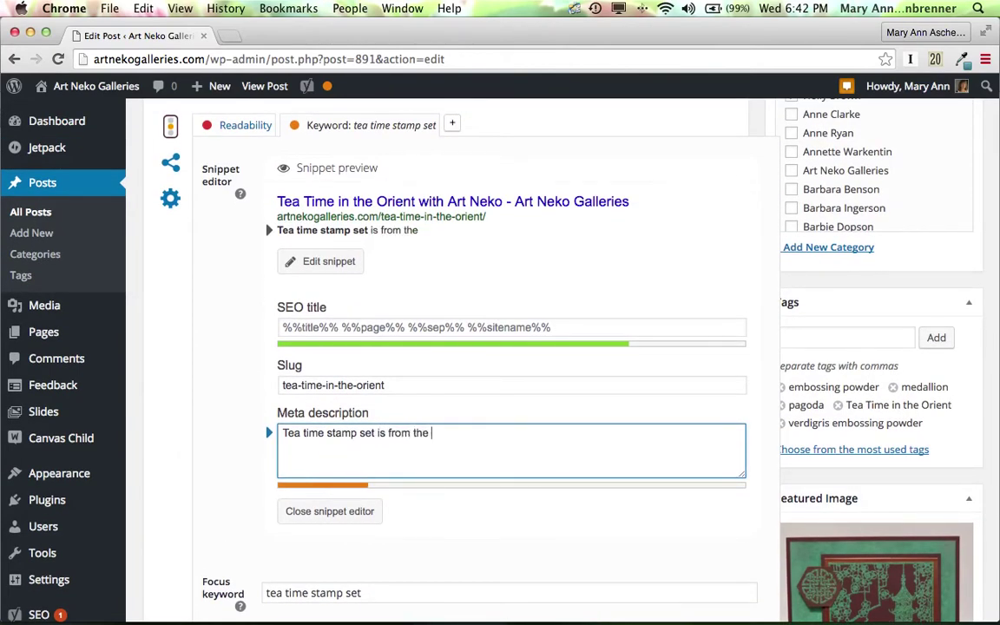
type("Tea Time in")
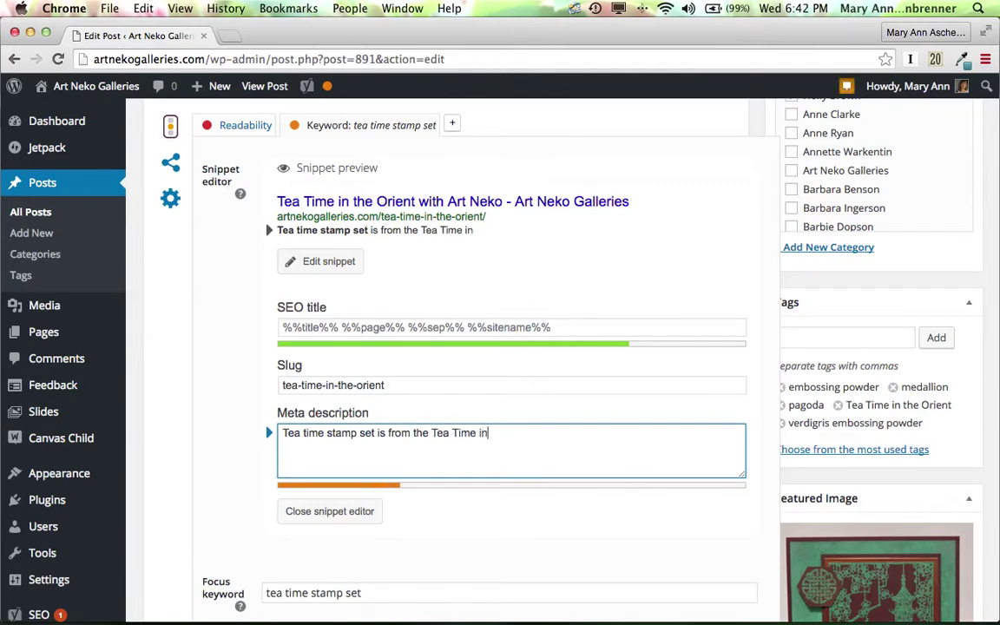
type("the Orient")
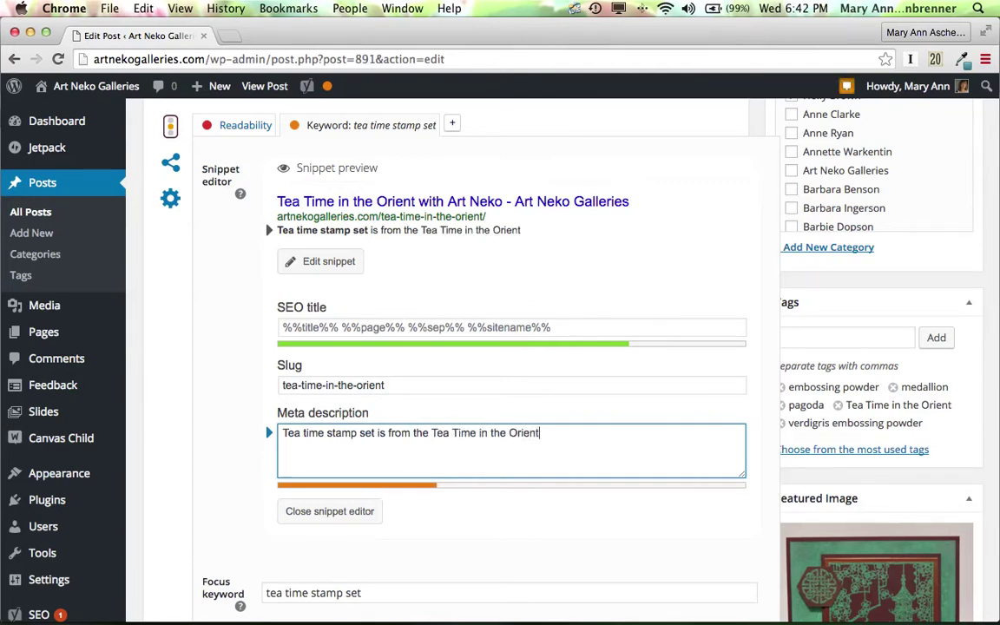
type(" stamps f")
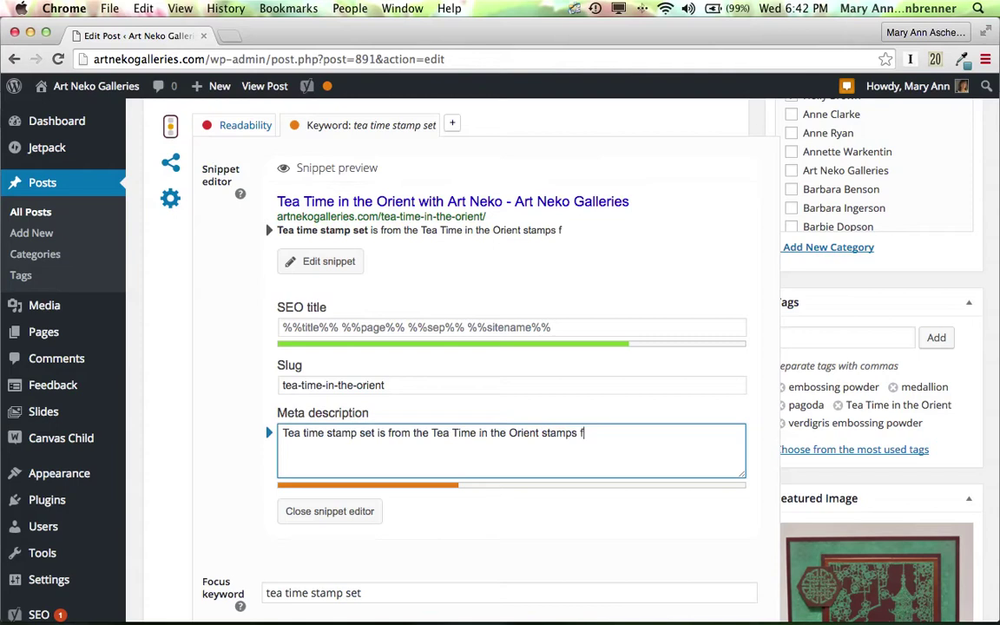
type("rom Art Neko")
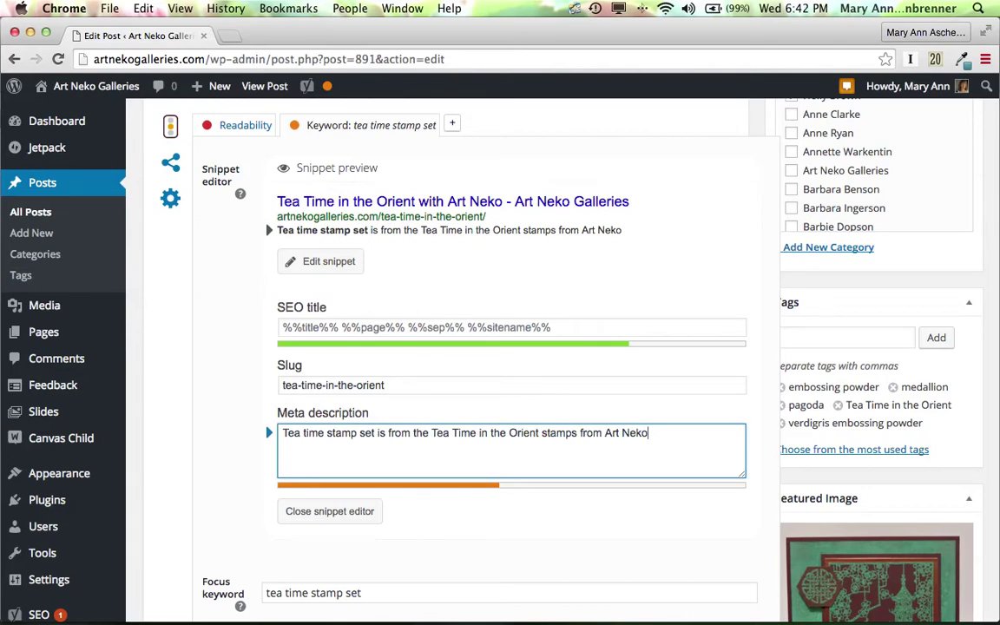
type(". This card")
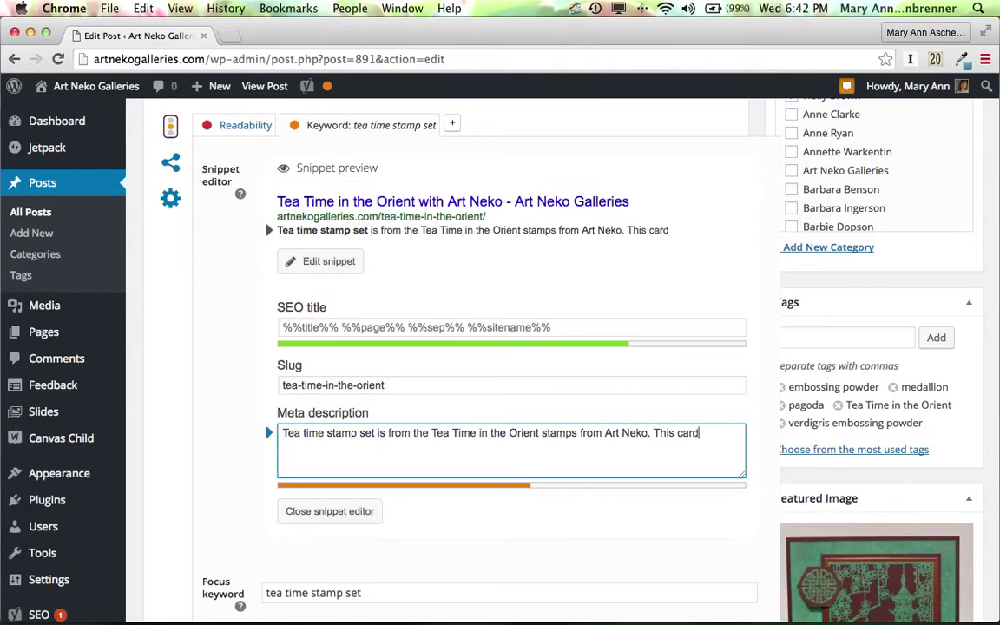
type(" is design")
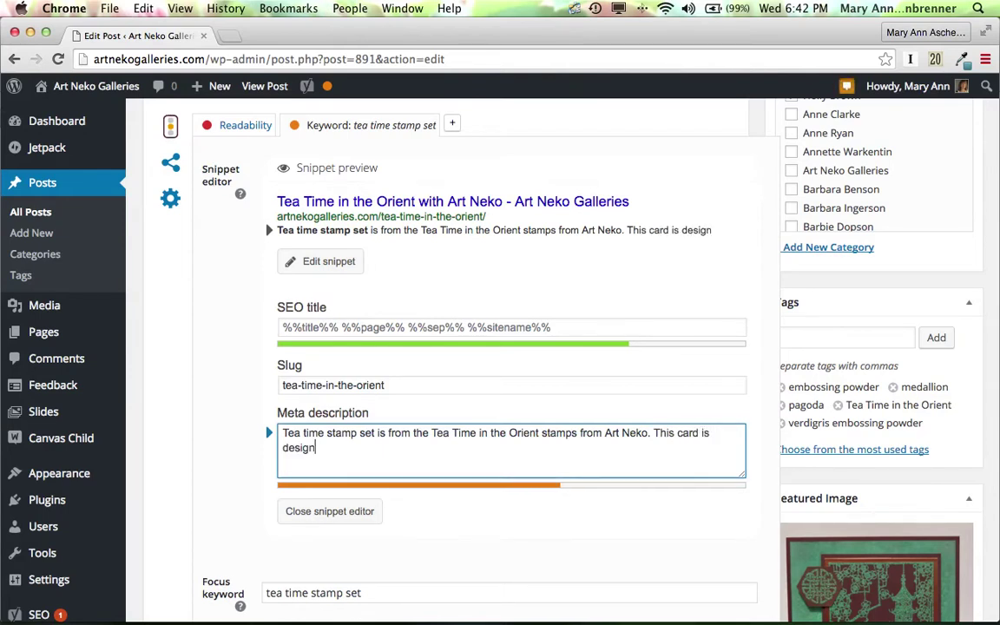
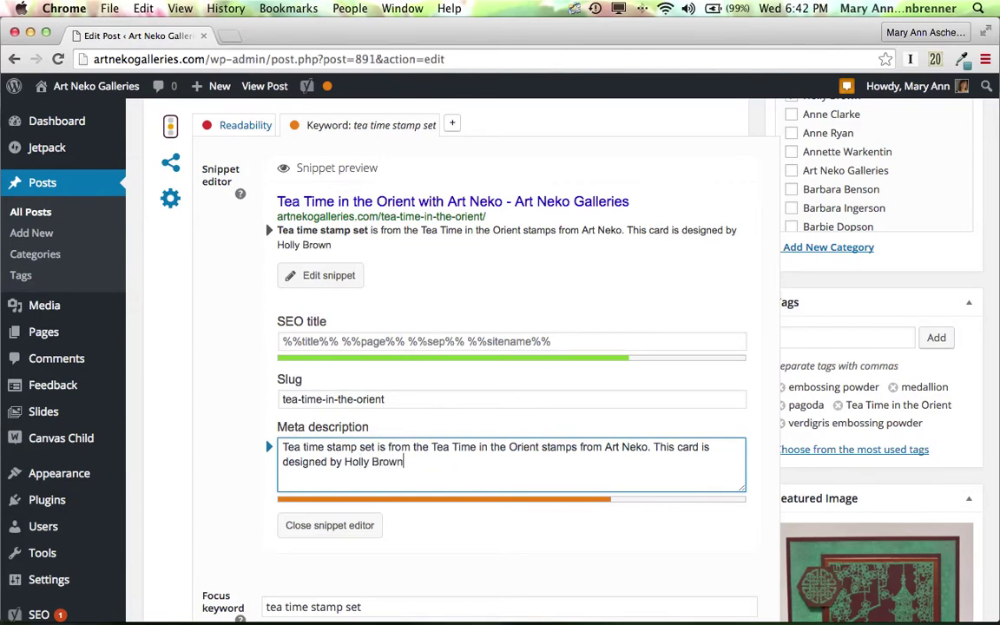
type(".")
Paste a project passage, cut the Versamark and project sentences, and add 'and includes a'.
type("For today's project, I used the beautiful pagoda in the gardens image from the Tea Time in the Orient sheet.  I stamped it with Versamark onto some chocolate brown cardstock.")
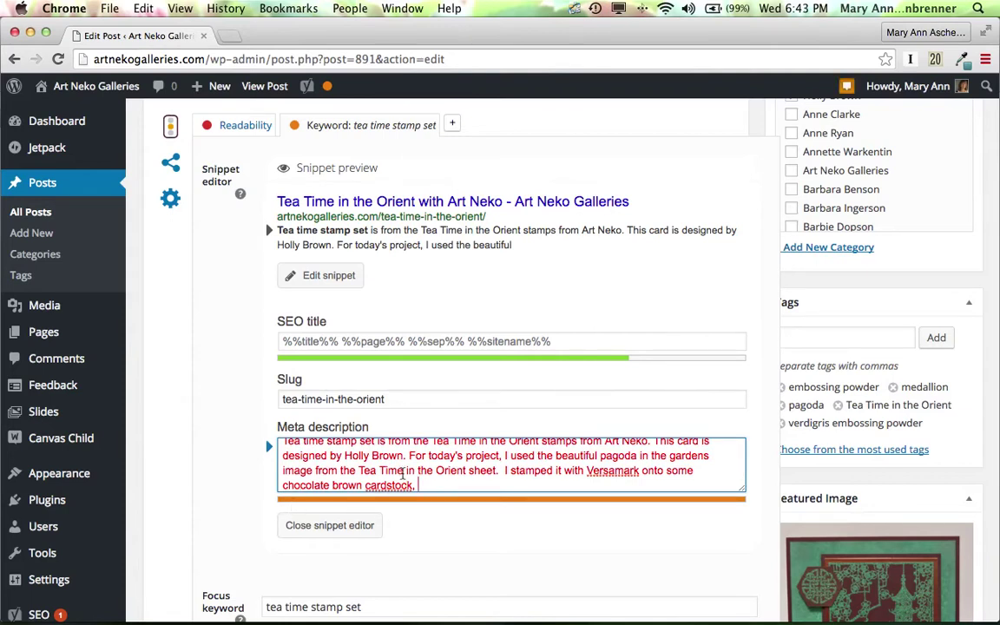
left_click_drag(504, 471, 554, 553)
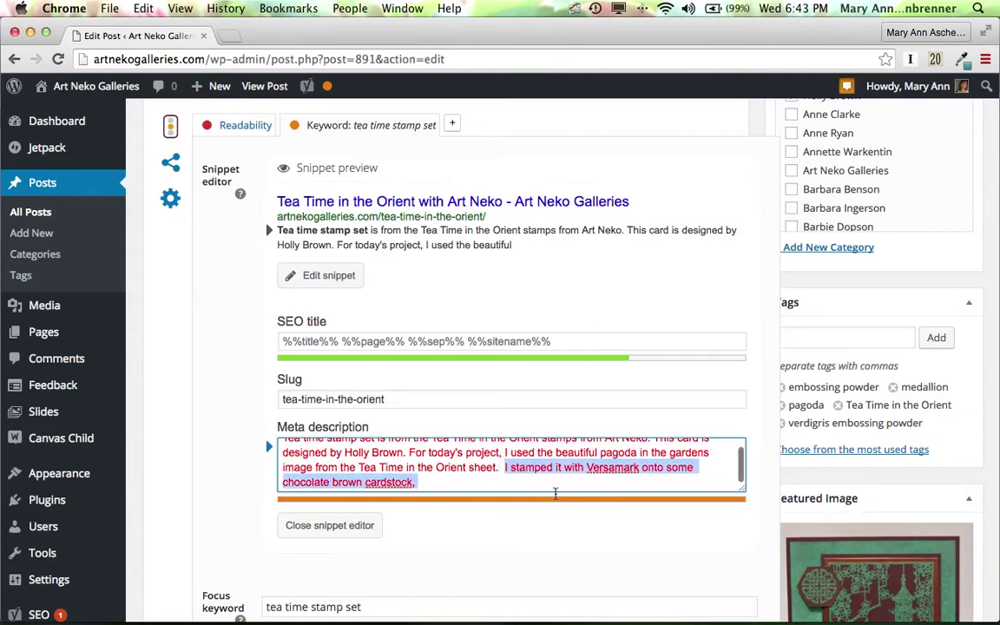
key("BackSpace")
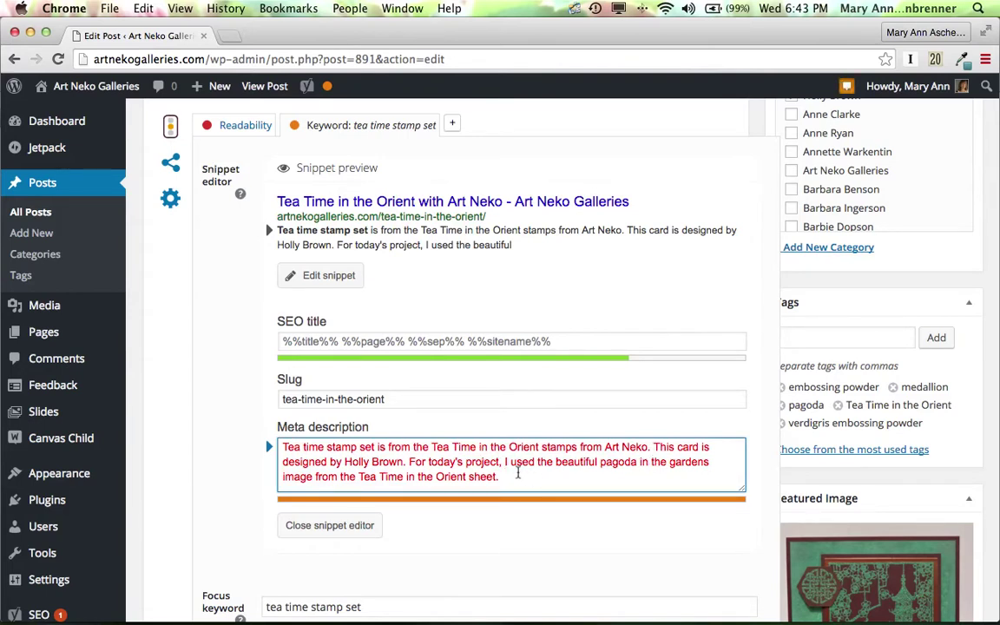
left_click_drag(412, 463, 546, 478)
key("BackSpace")
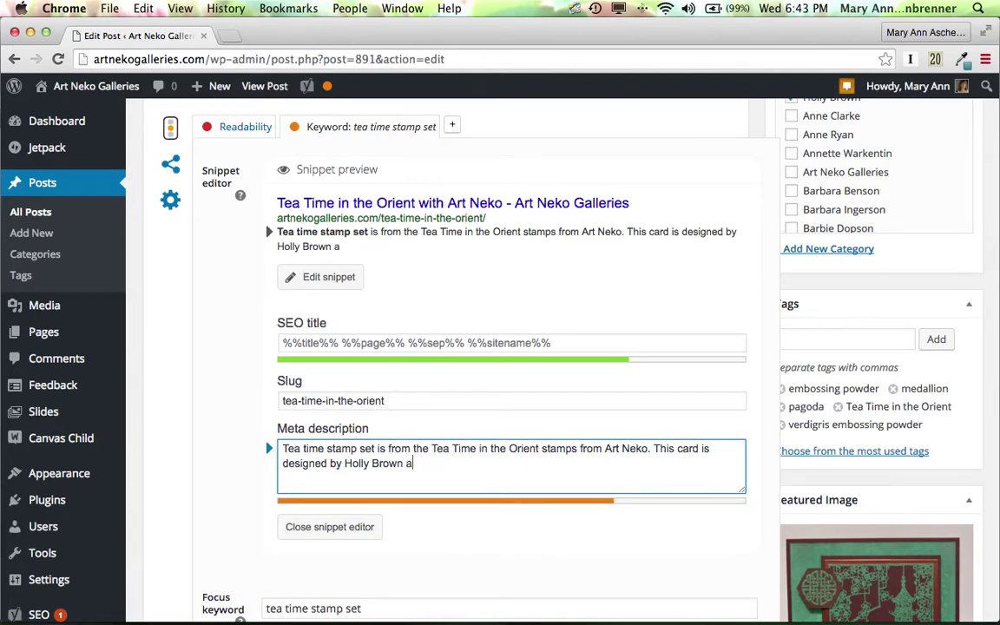
type("nd includes ")
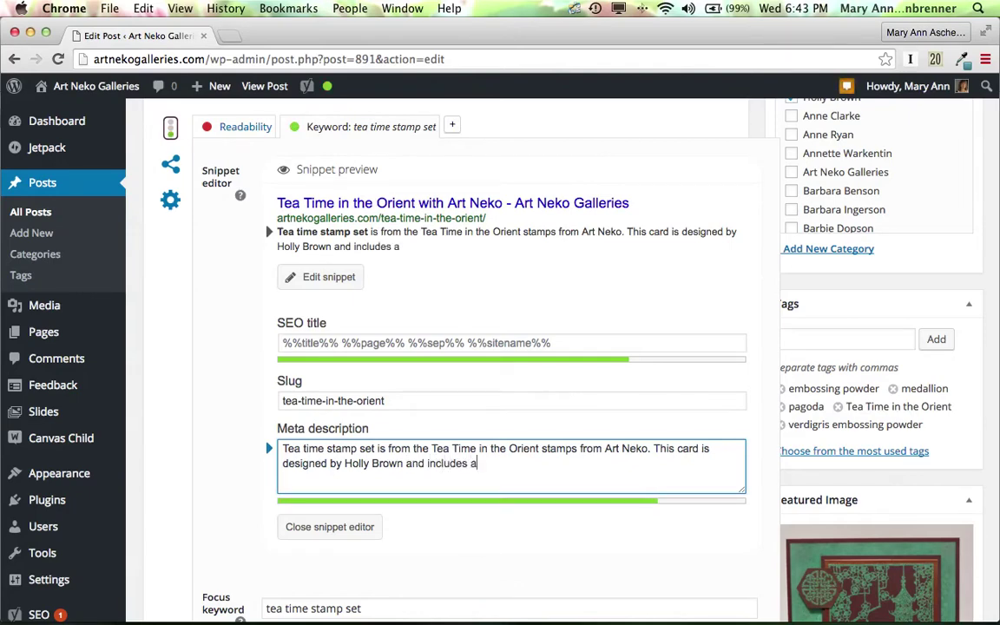
type("a")
Scroll back to the snippet editor showing the 'Tea time stamp set is from…' description.
scroll(467, 399, "up", 15)
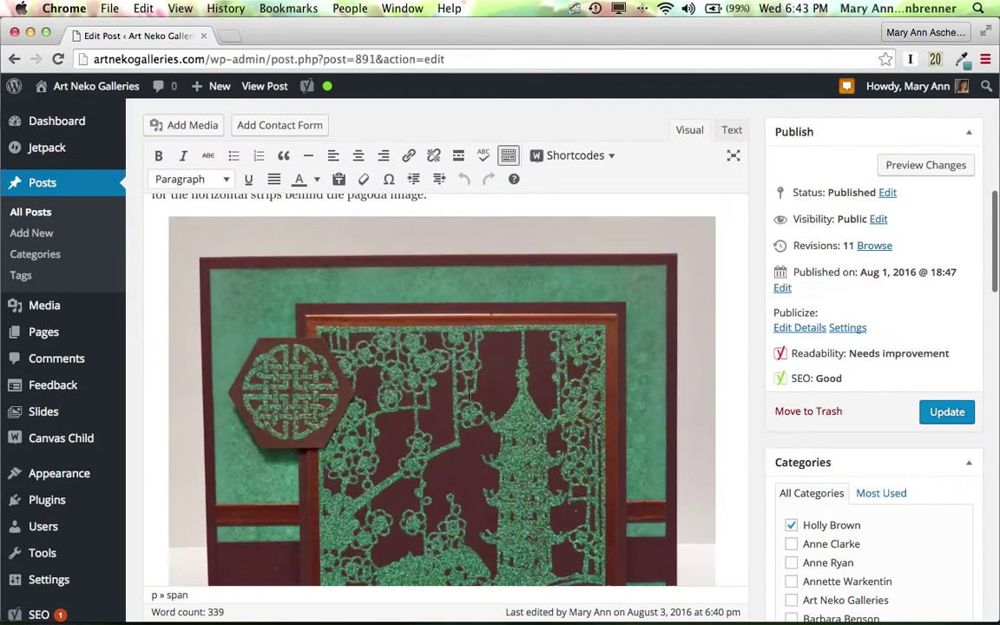
scroll(469, 396, "up", 4)
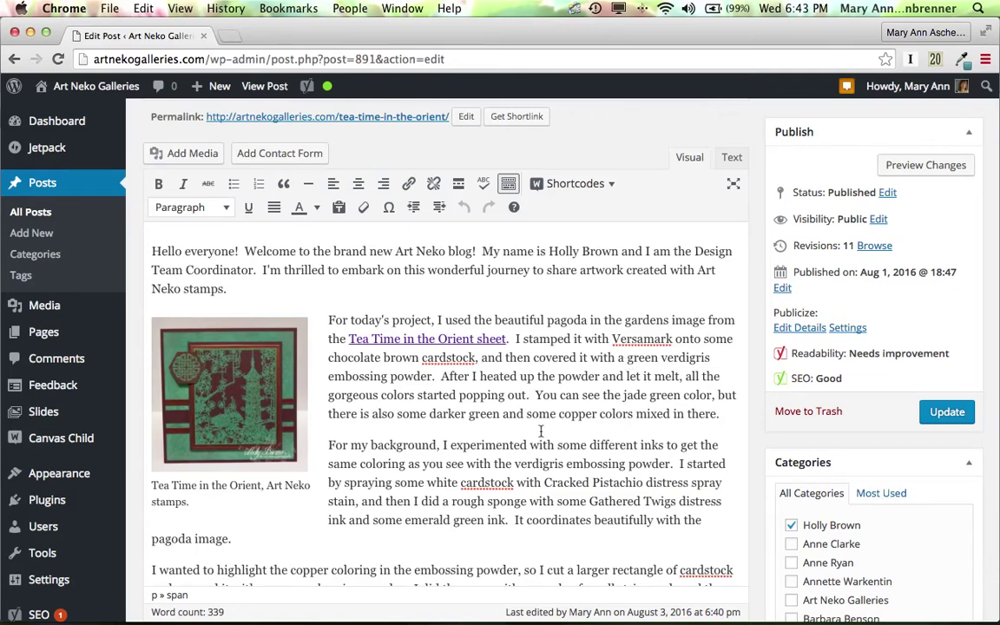
scroll(539, 431, "down", 10)
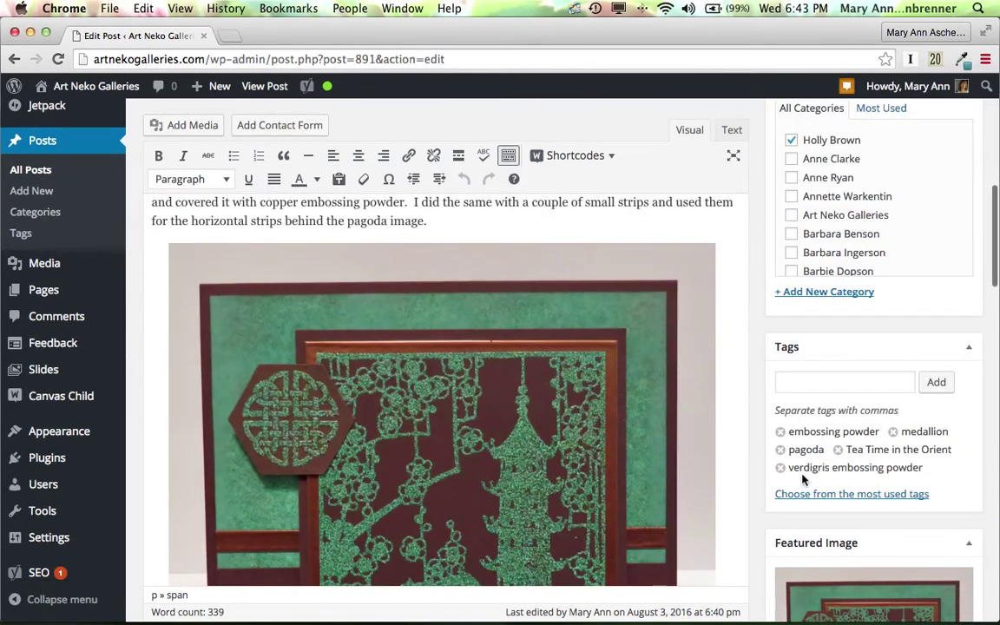
scroll(736, 468, "down", 2)
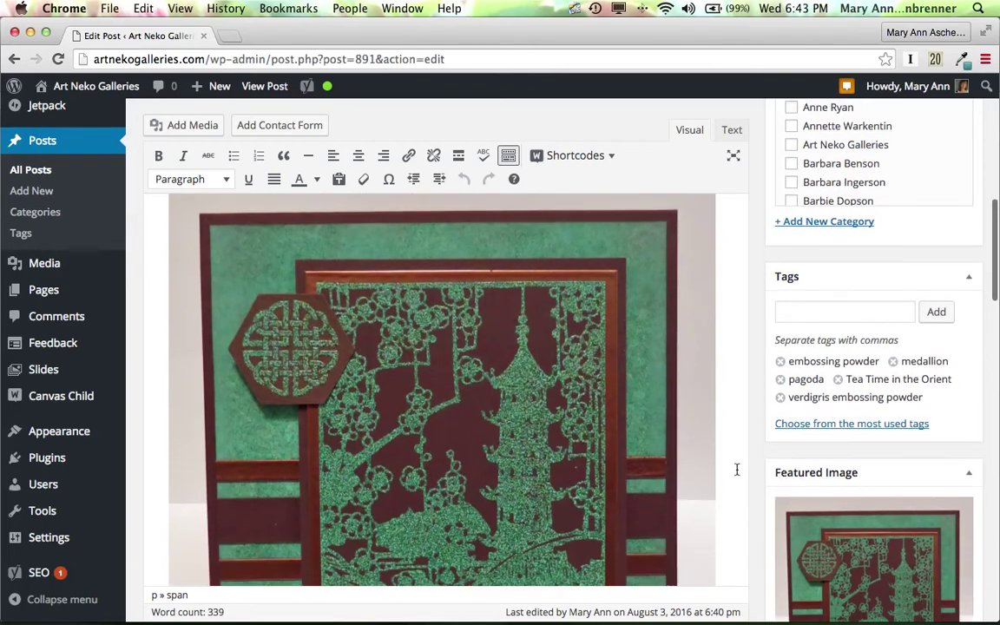
scroll(737, 469, "down", 3)
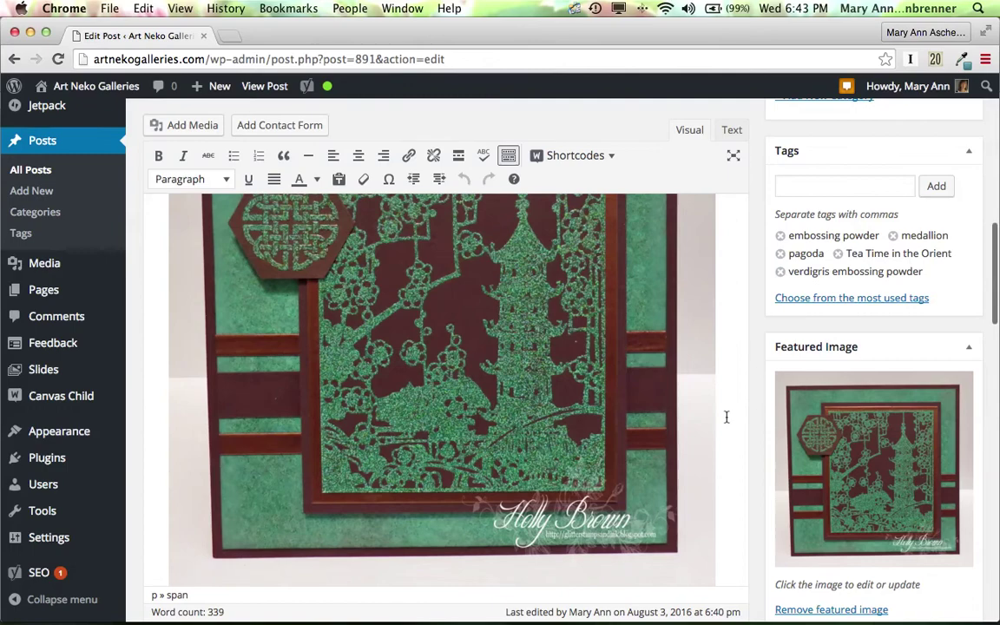
scroll(727, 417, "down", 10)
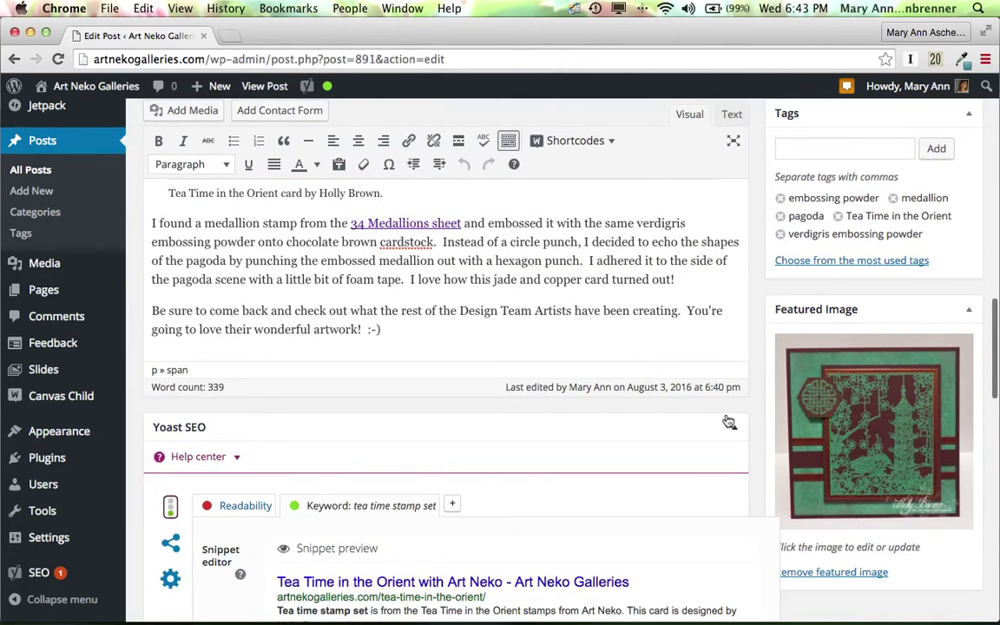
scroll(728, 420, "down", 3)
scroll(727, 420, "down", 2)
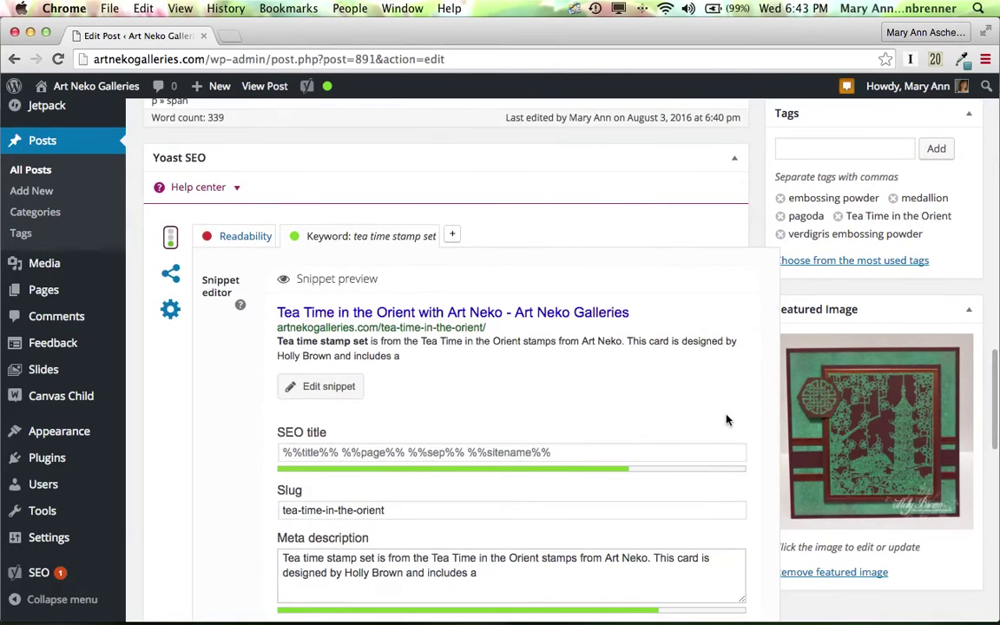
End the meta description with 'includes verdigris embossing powder.', correcting typos and stray text.
left_click(503, 577)
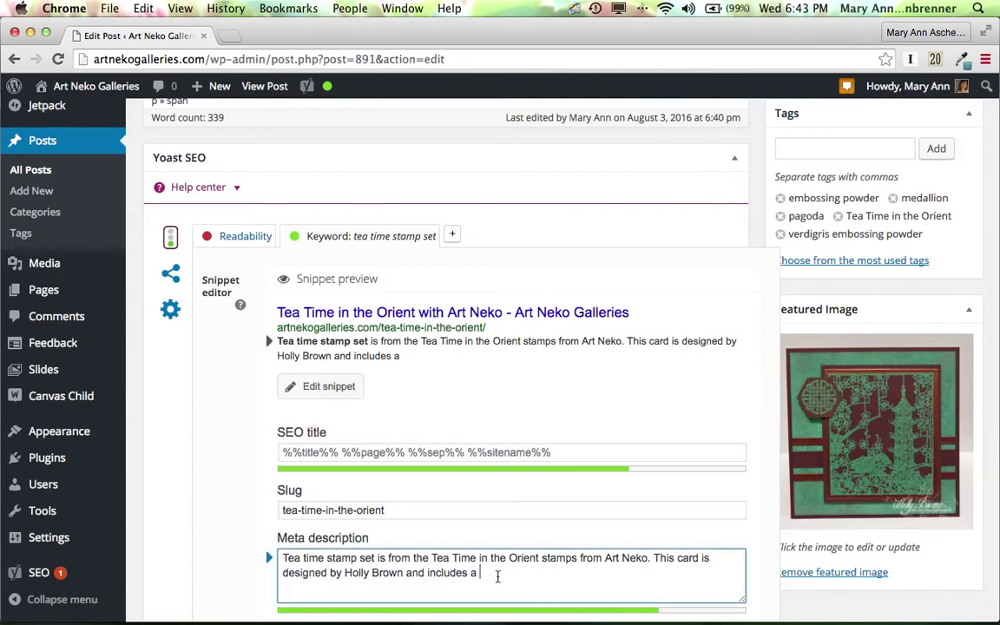
key("BackSpace")
key("BackSpace")
type("verdigri")
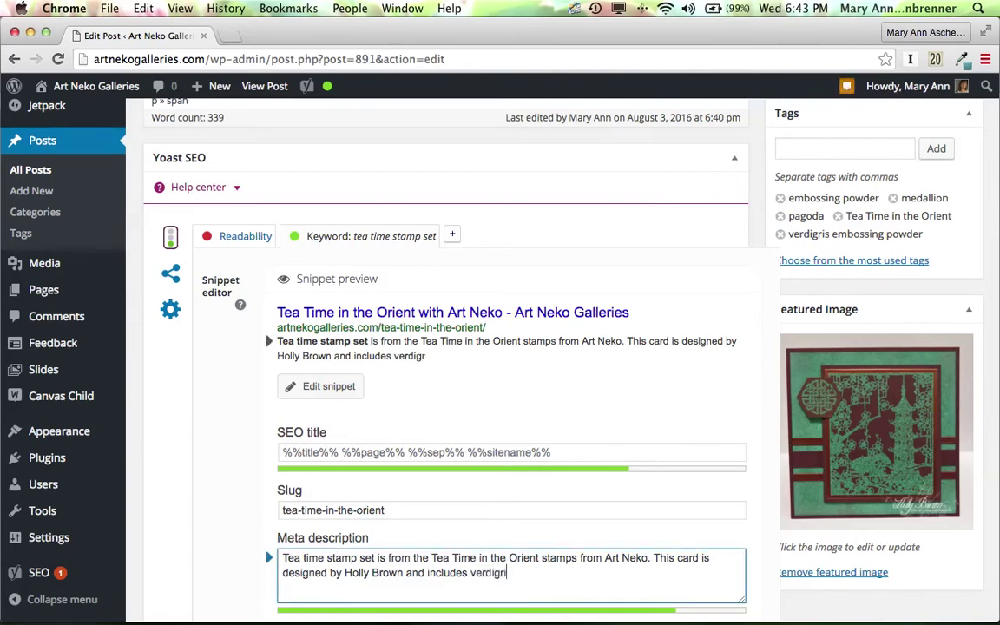
type("s embissi")
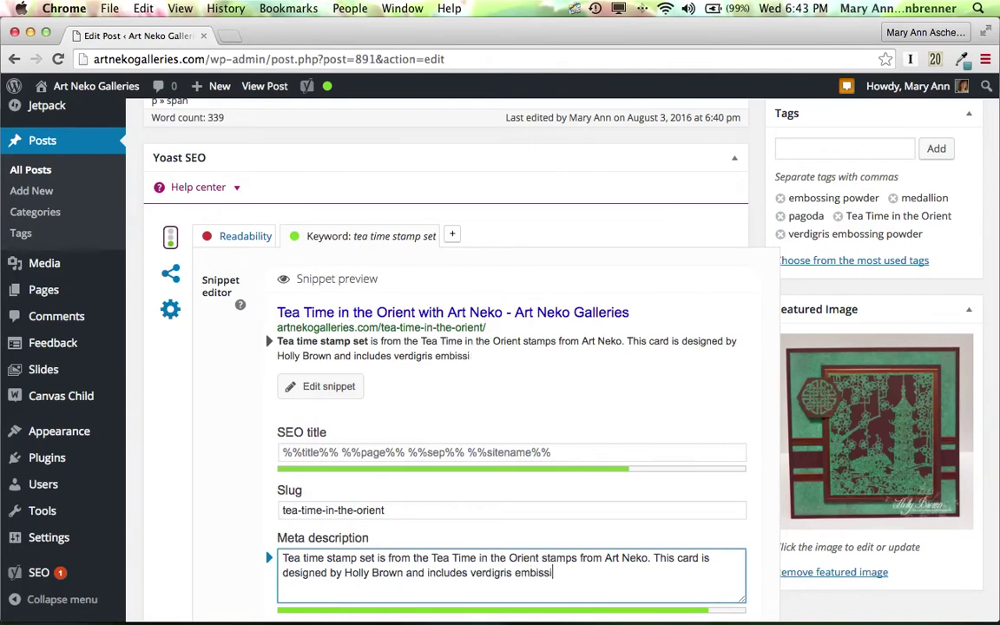
key("BackSpace")
key("BackSpace")
key("BackSpace")
key("BackSpace")
type("ossing powder.")
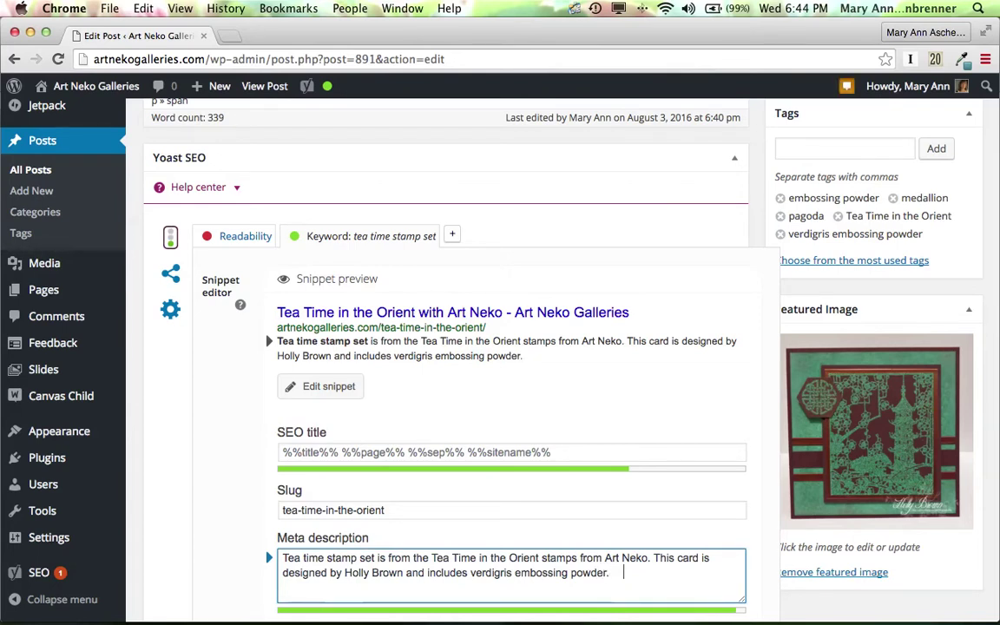
type("    Thi")
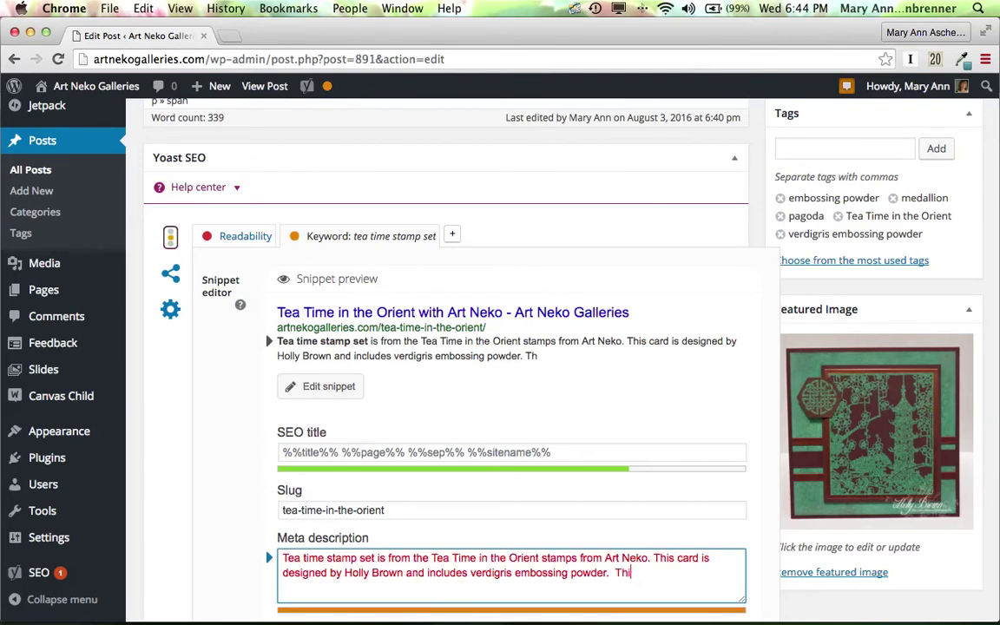
key("BackSpace")
key("BackSpace")
key("BackSpace")
key("BackSpace")
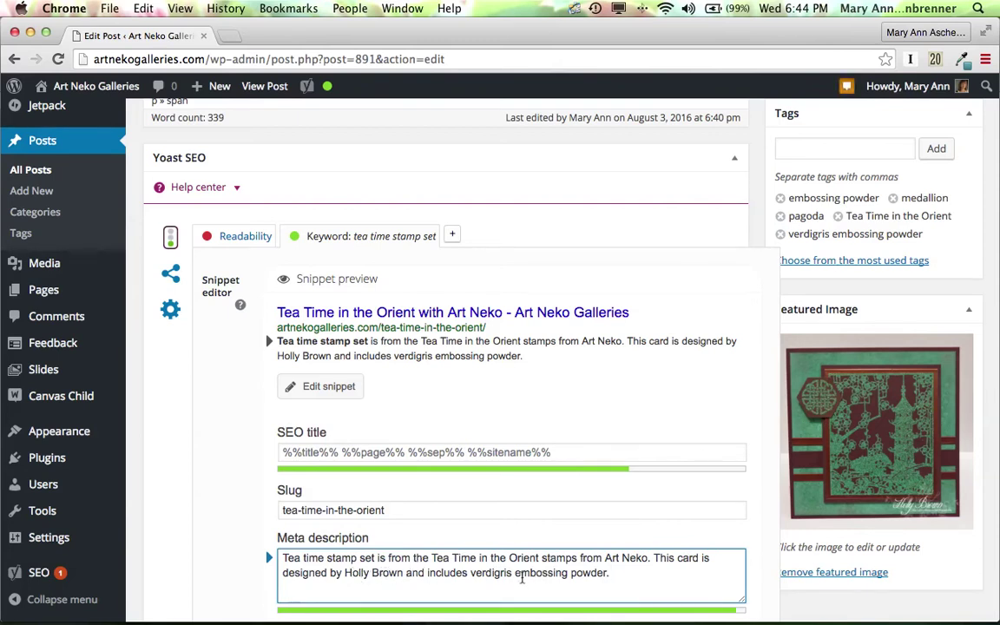
Change the focus keyword from 'tea time stamp set' to 'tea time stamps'.
scroll(521, 580, "down", 4)
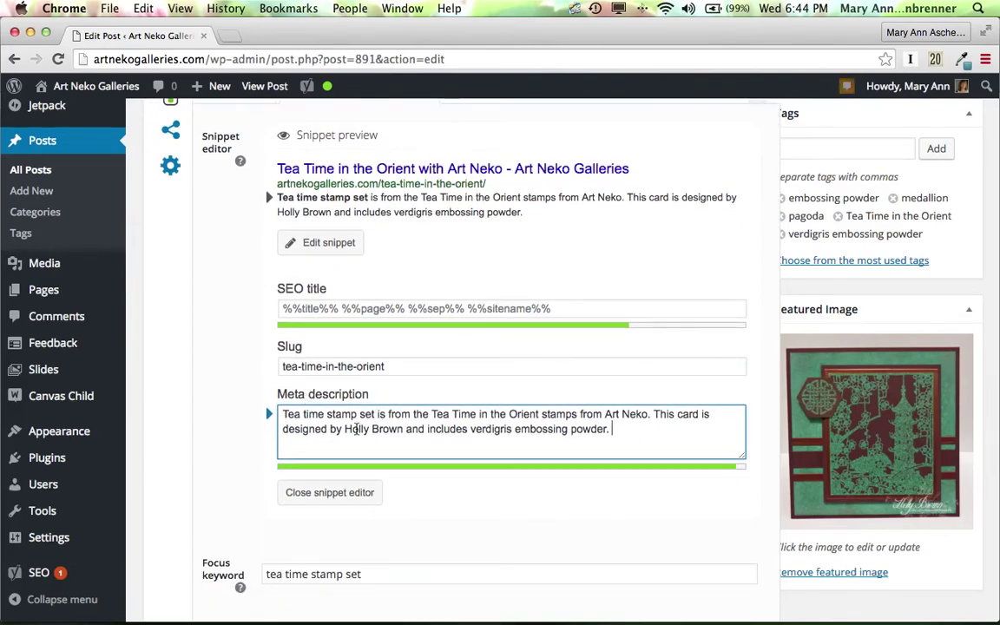
scroll(491, 510, "down", 2)
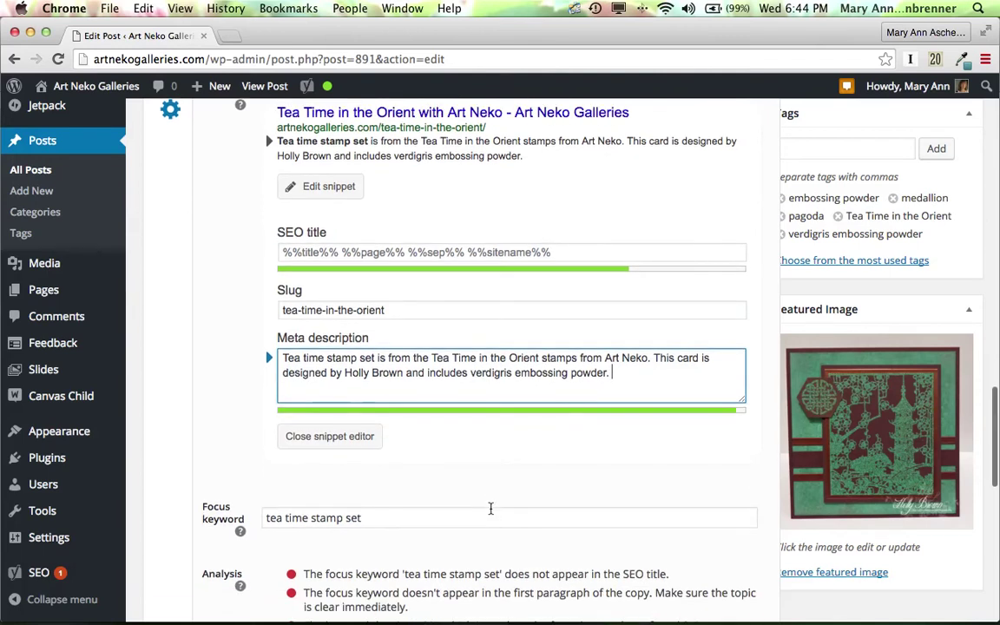
left_click(342, 519)
type("s")
double_click(363, 518)
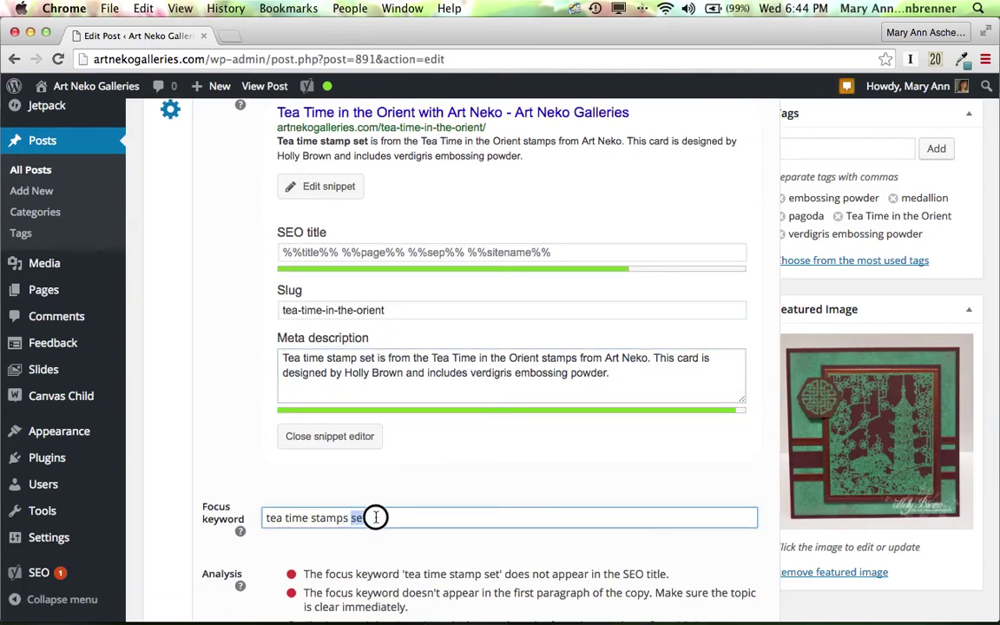
key("BackSpace")
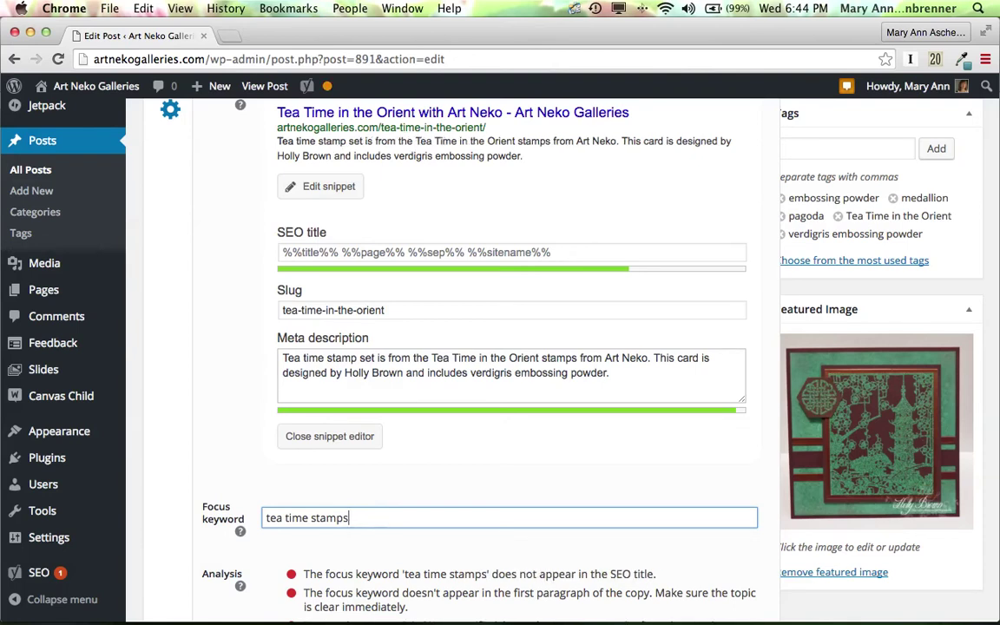
Change 'stamp set' to 'stamps' in the meta description.
left_click(356, 360)
type("s")
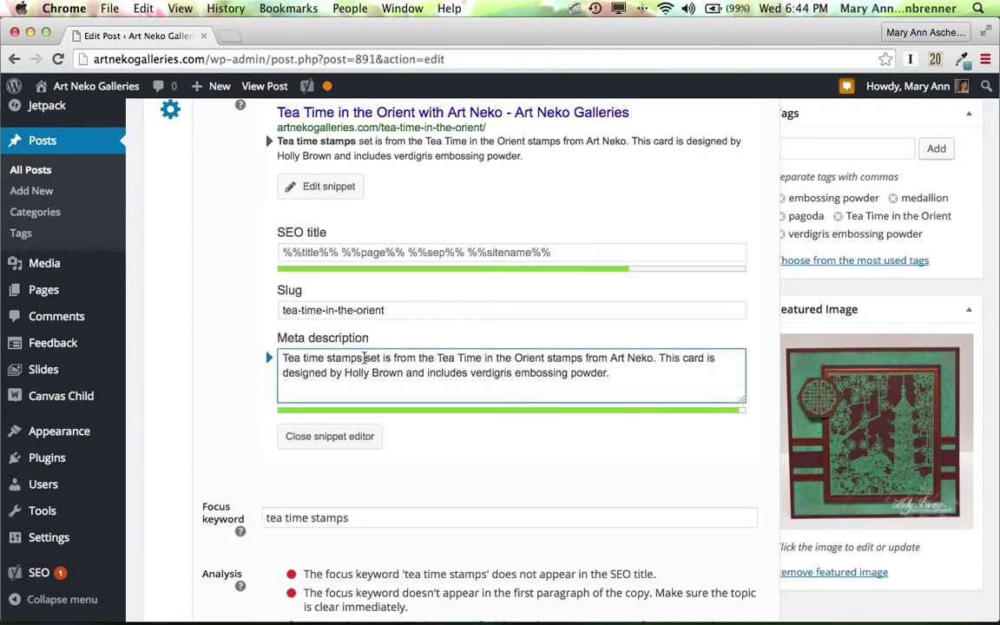
double_click(375, 358)
key("BackSpace")
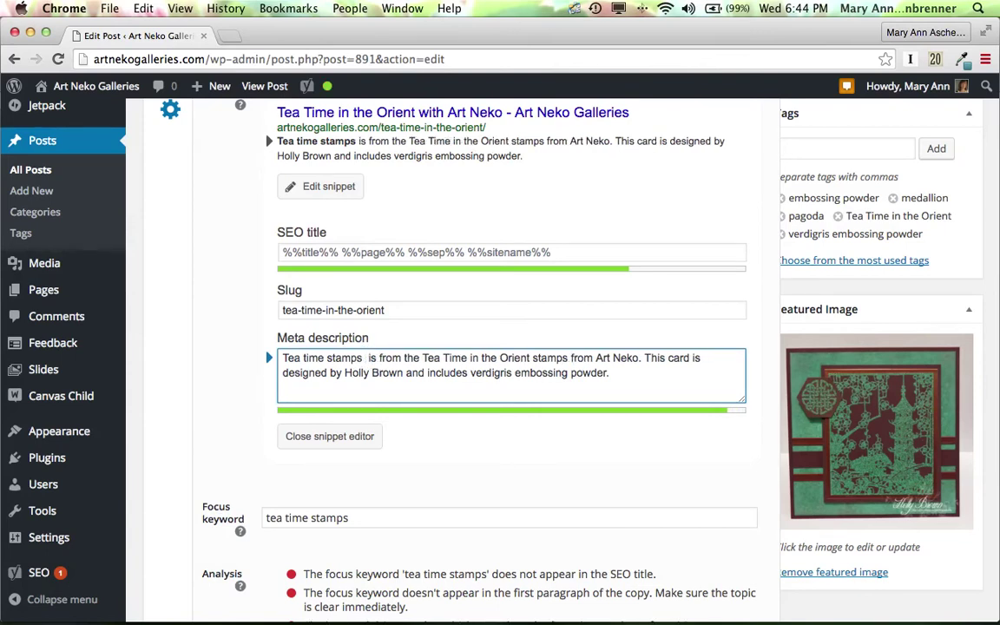
key("BackSpace")
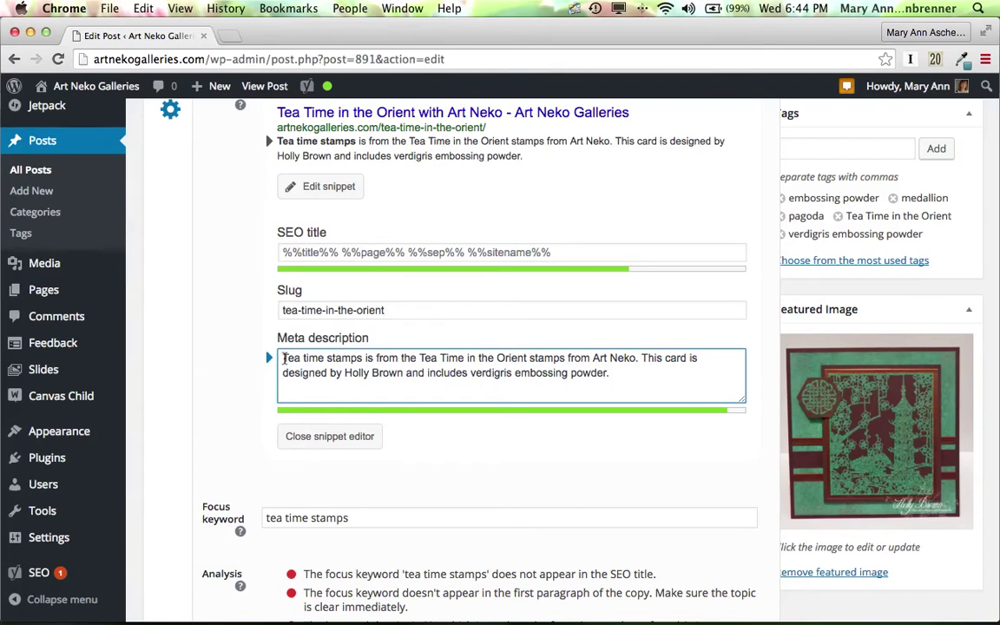
Reword the description's opening to 'These tea time stamps are from Tea Time…'.
left_click(285, 357)
key("BackSpace")
type("These t")
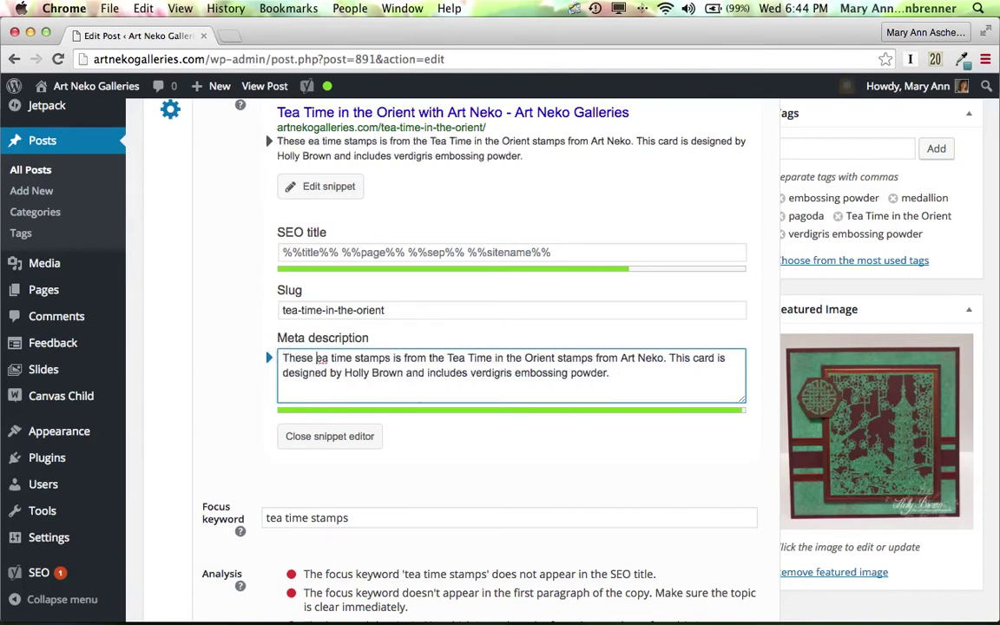
left_click(403, 360)
double_click(403, 360)
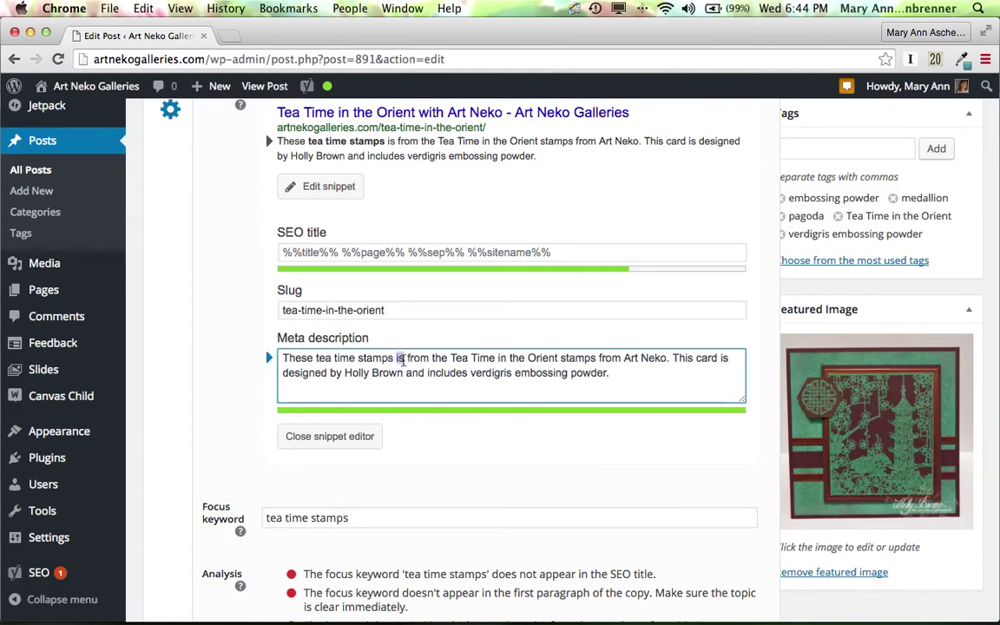
type("are")
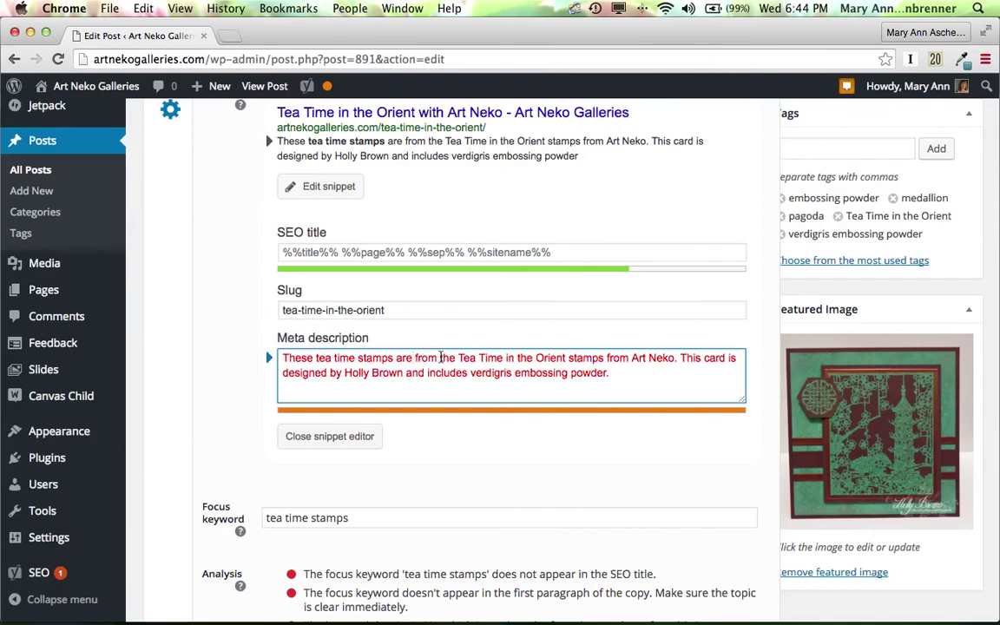
double_click(448, 358)
key("BackSpace")
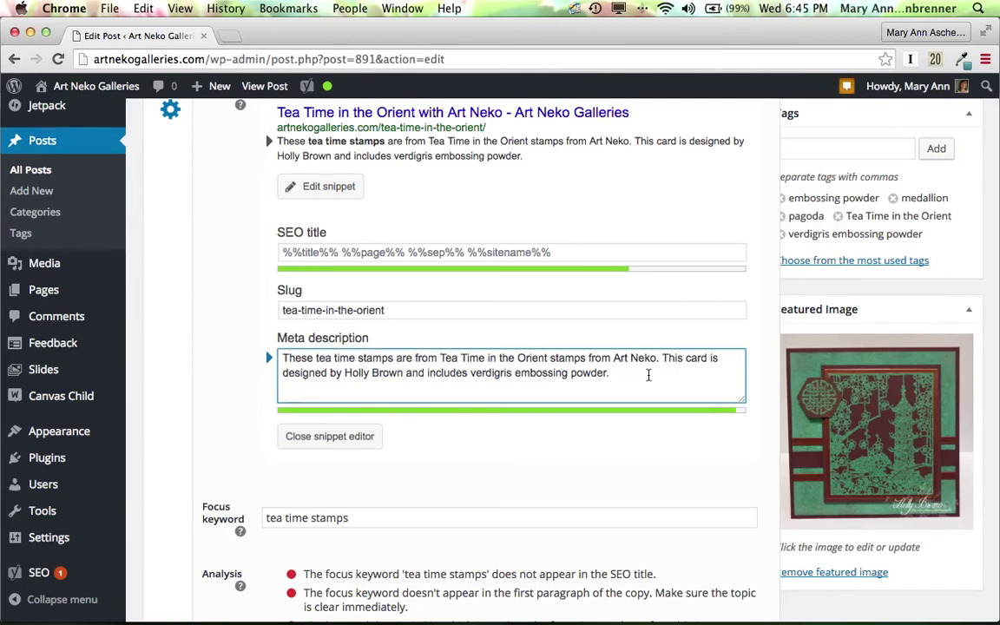
Update the post and confirm the 'tea time stamps' keyword rates SEO: Good.
scroll(649, 375, "up", 10)
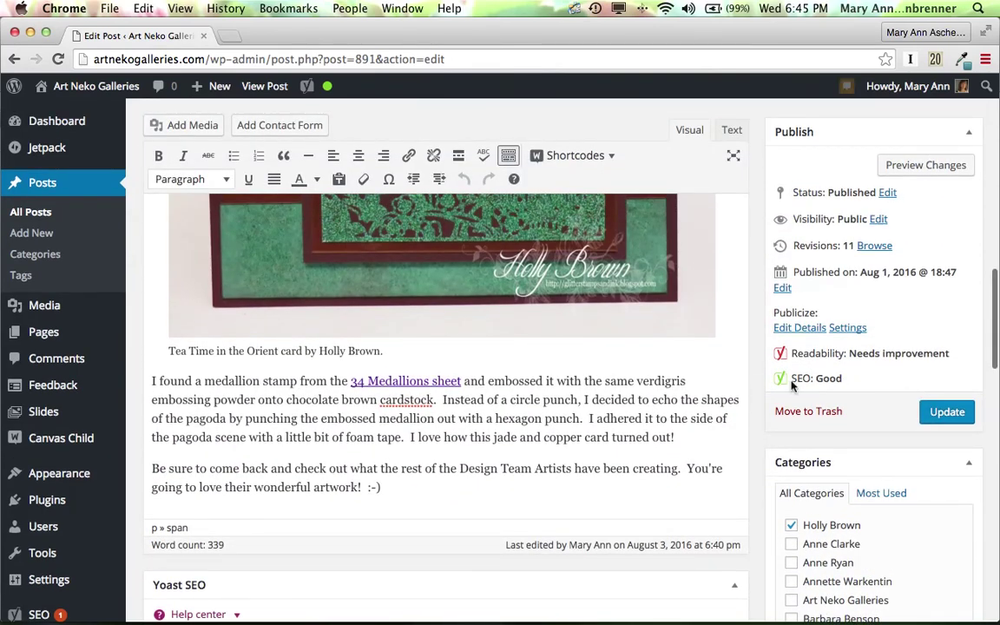
left_click(949, 414)
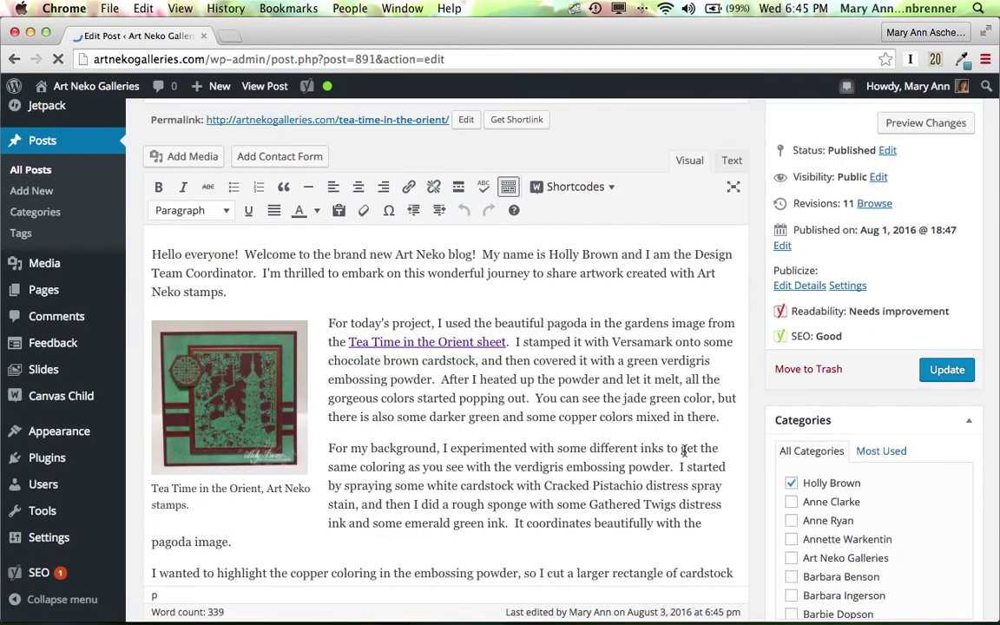
scroll(688, 411, "down", 2)
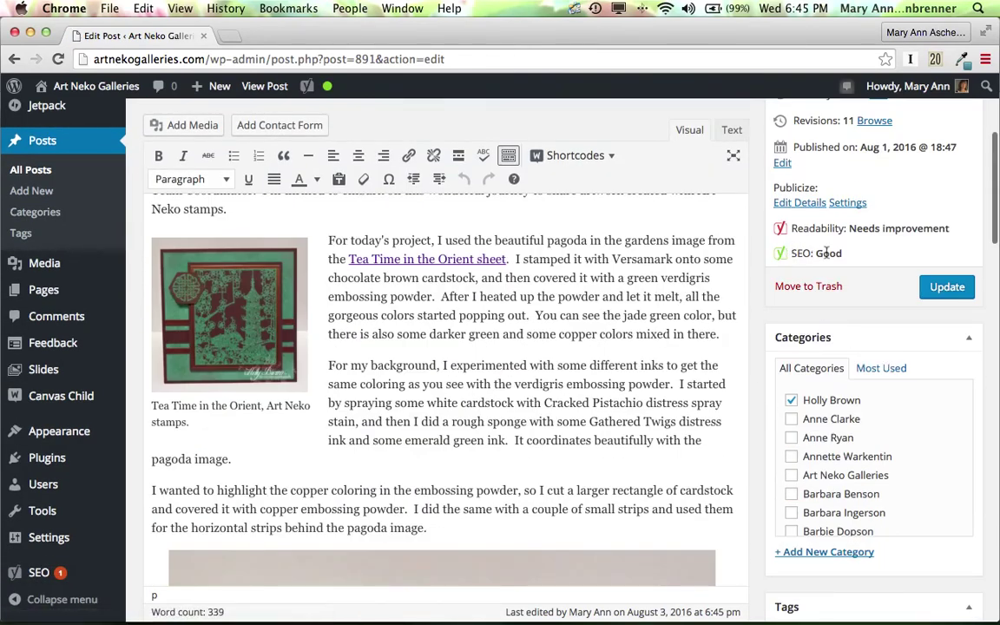
scroll(595, 365, "down", 10)
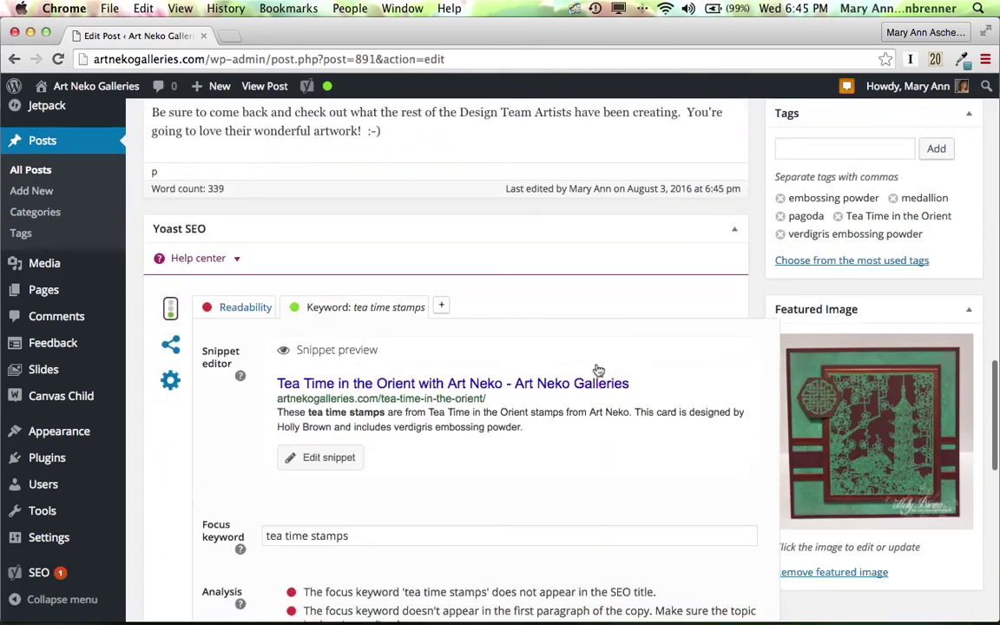
scroll(595, 370, "down", 2)
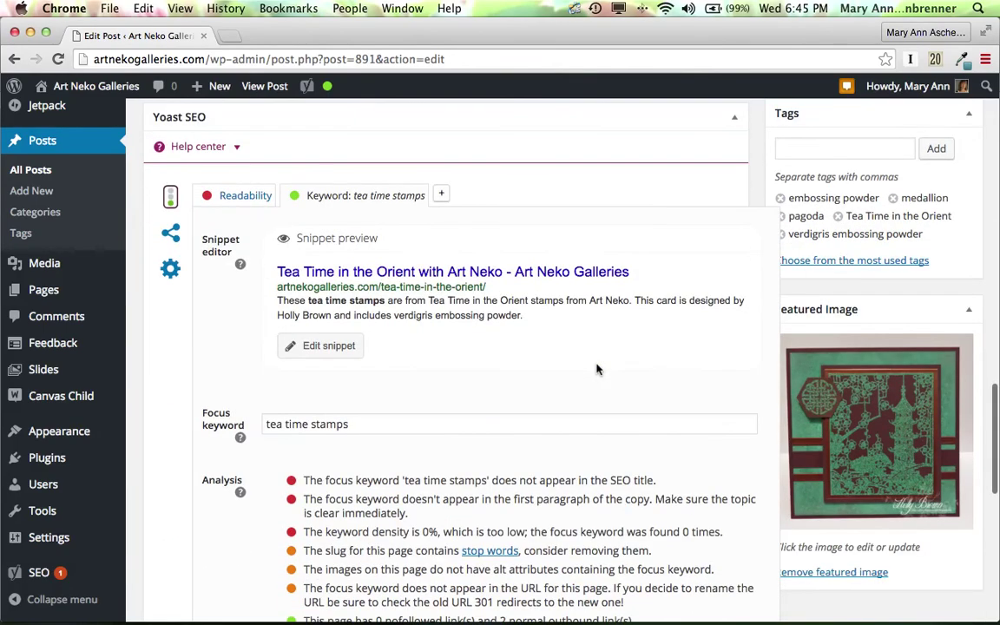
scroll(597, 370, "up", 2)
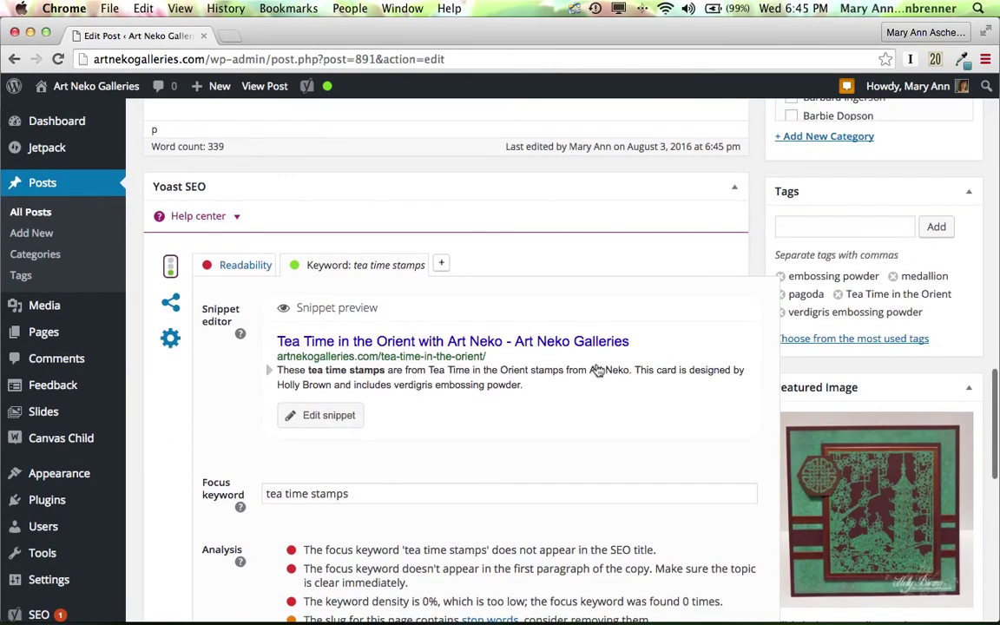